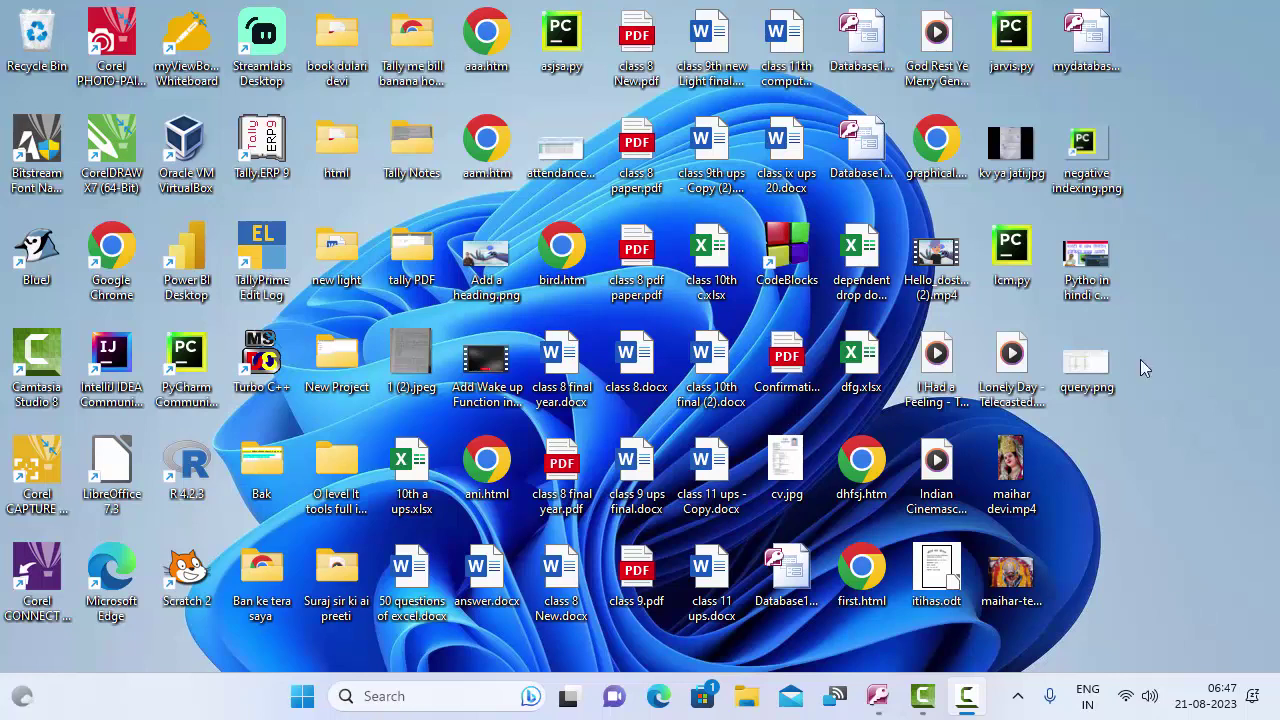
- Refresh the desktop and restore Access with the ProductT and EmployeeT tables selected
{"action": "right_click", "coordinate": [1220, 134]}
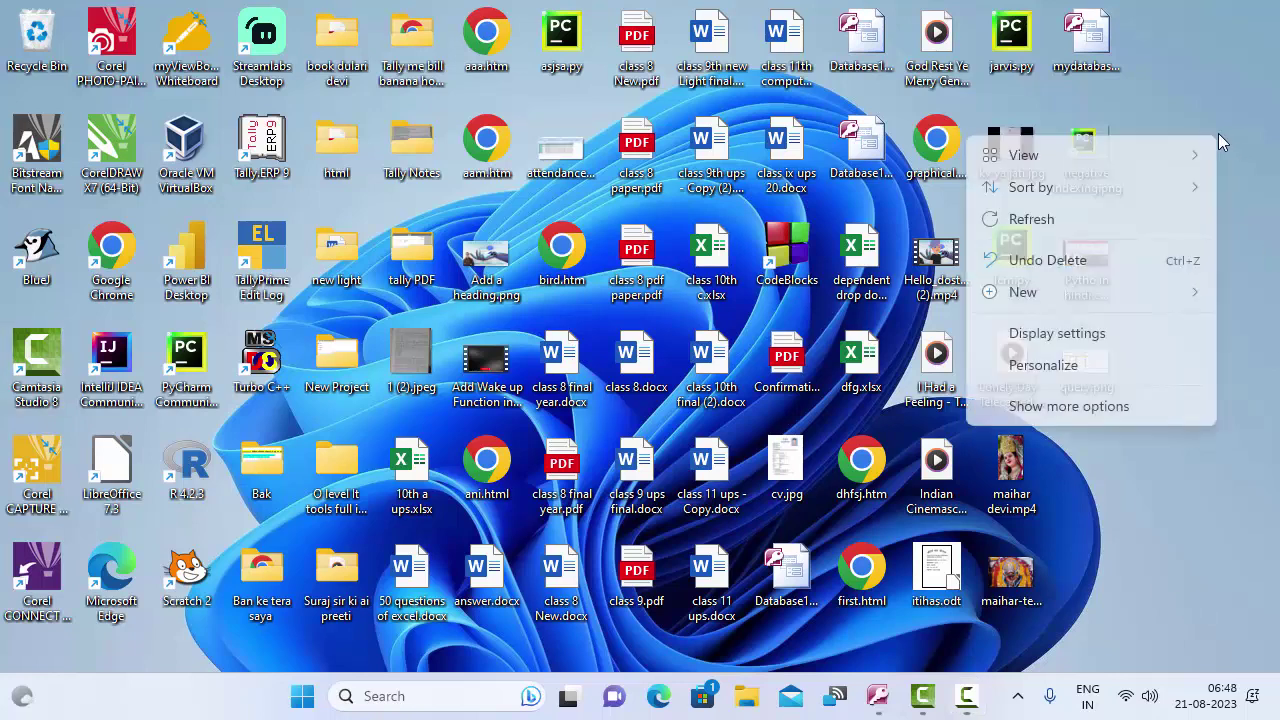
{"action": "left_click", "coordinate": [1169, 214]}
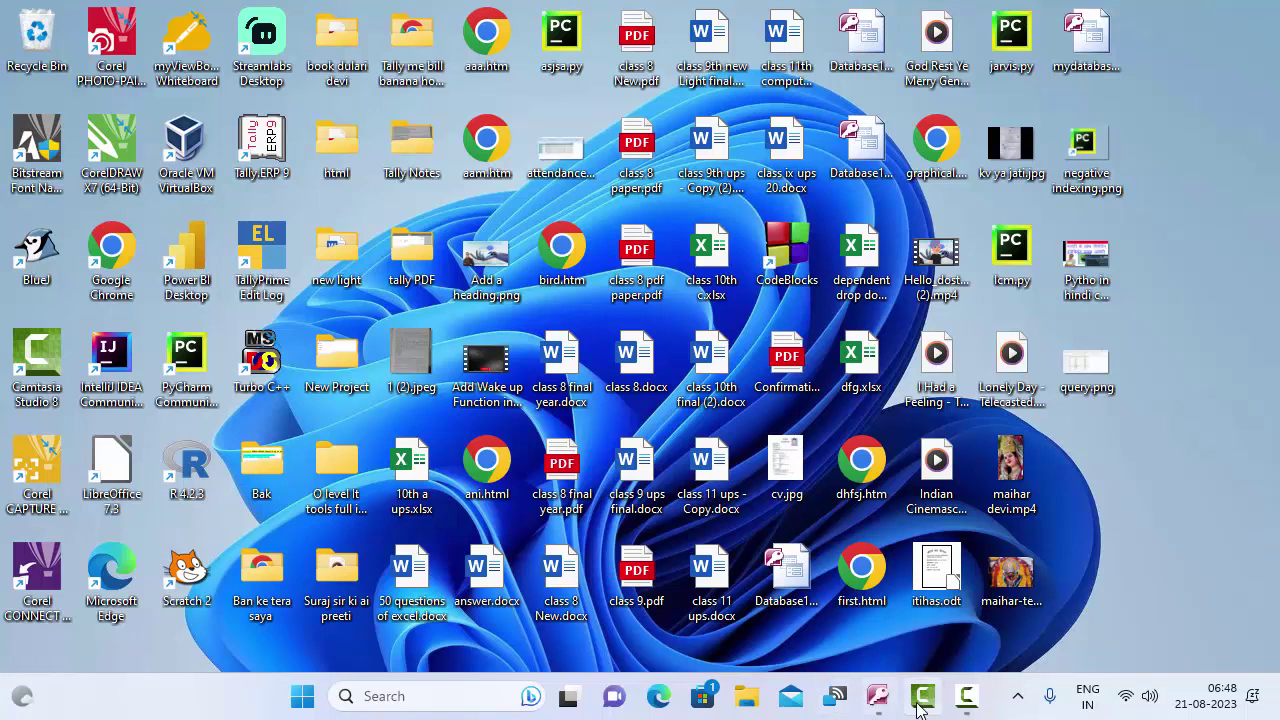
{"action": "left_click", "coordinate": [877, 695]}
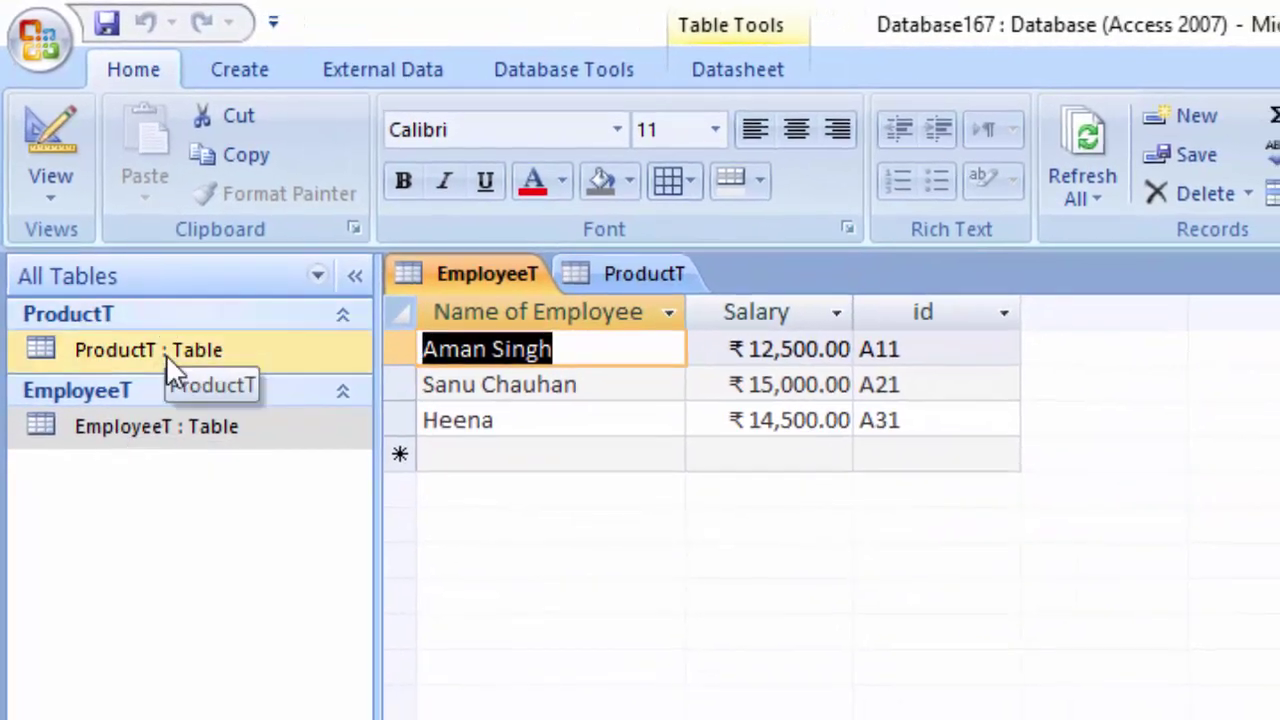
{"action": "left_click", "coordinate": [170, 378]}
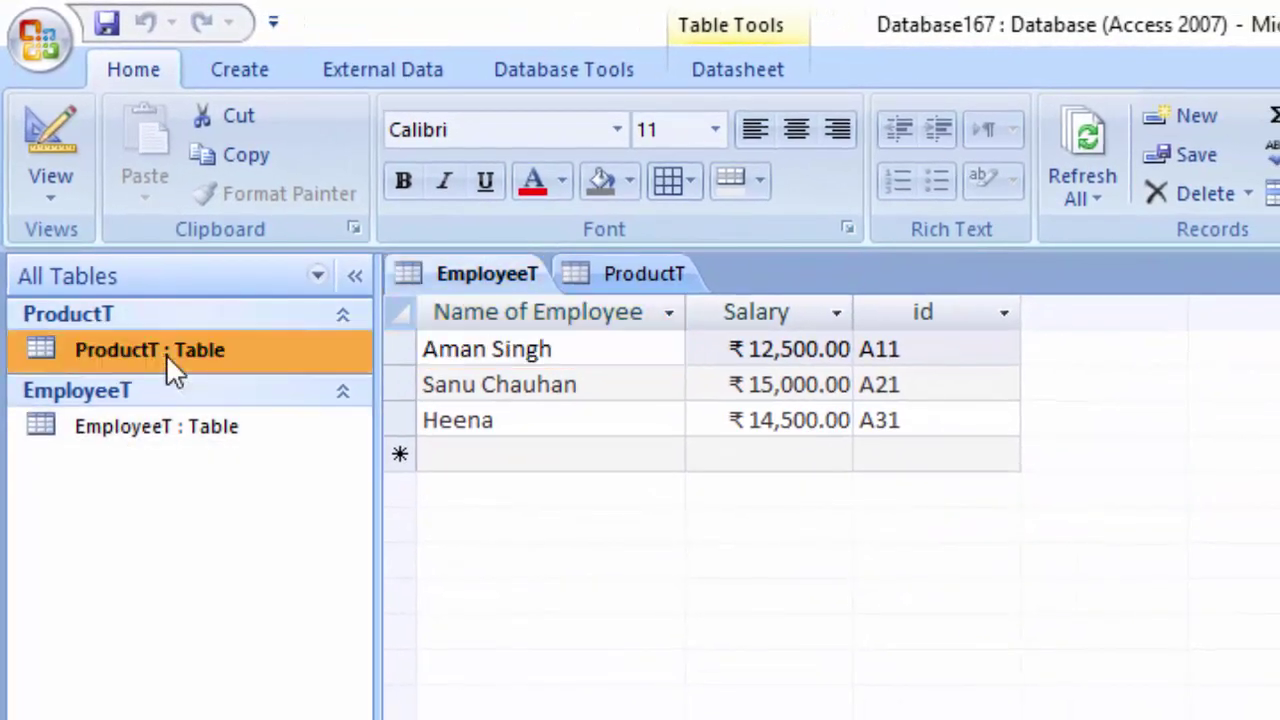
{"action": "left_click", "coordinate": [183, 420]}
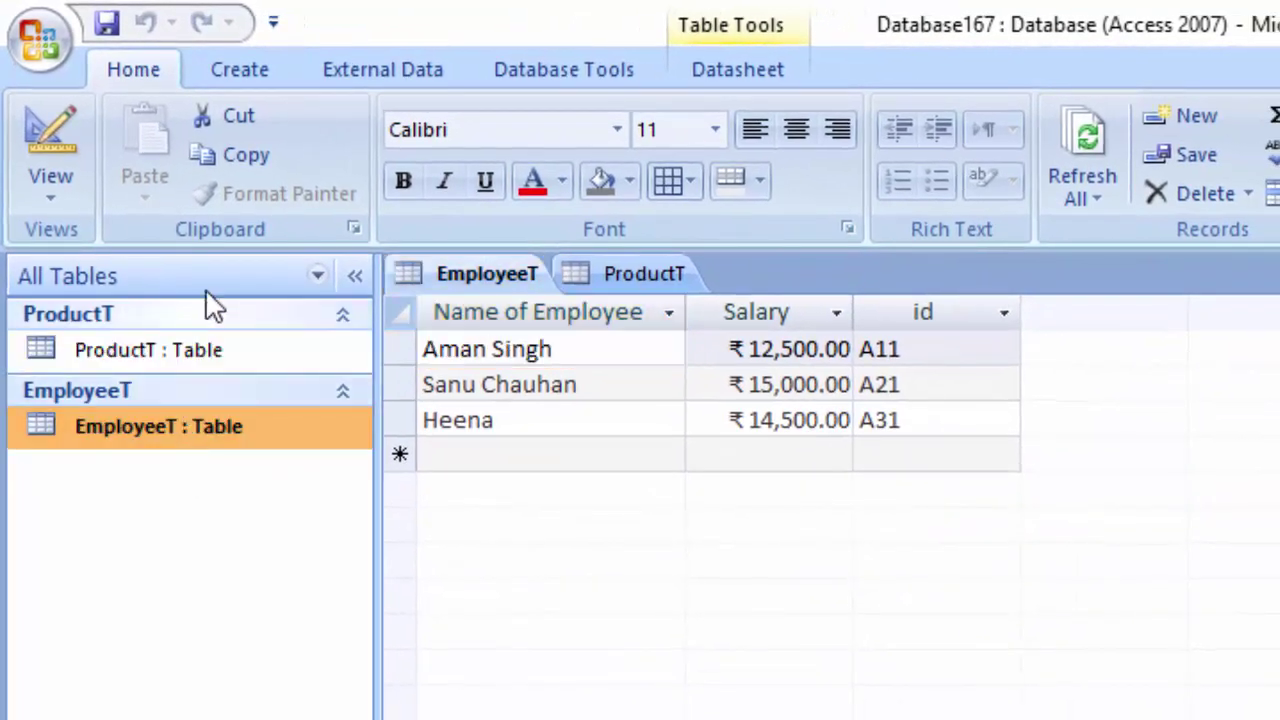
- Add EmployeeT and ProductT to the Relationships window, then close the window
{"action": "left_click", "coordinate": [585, 66]}
{"action": "left_click", "coordinate": [519, 143]}
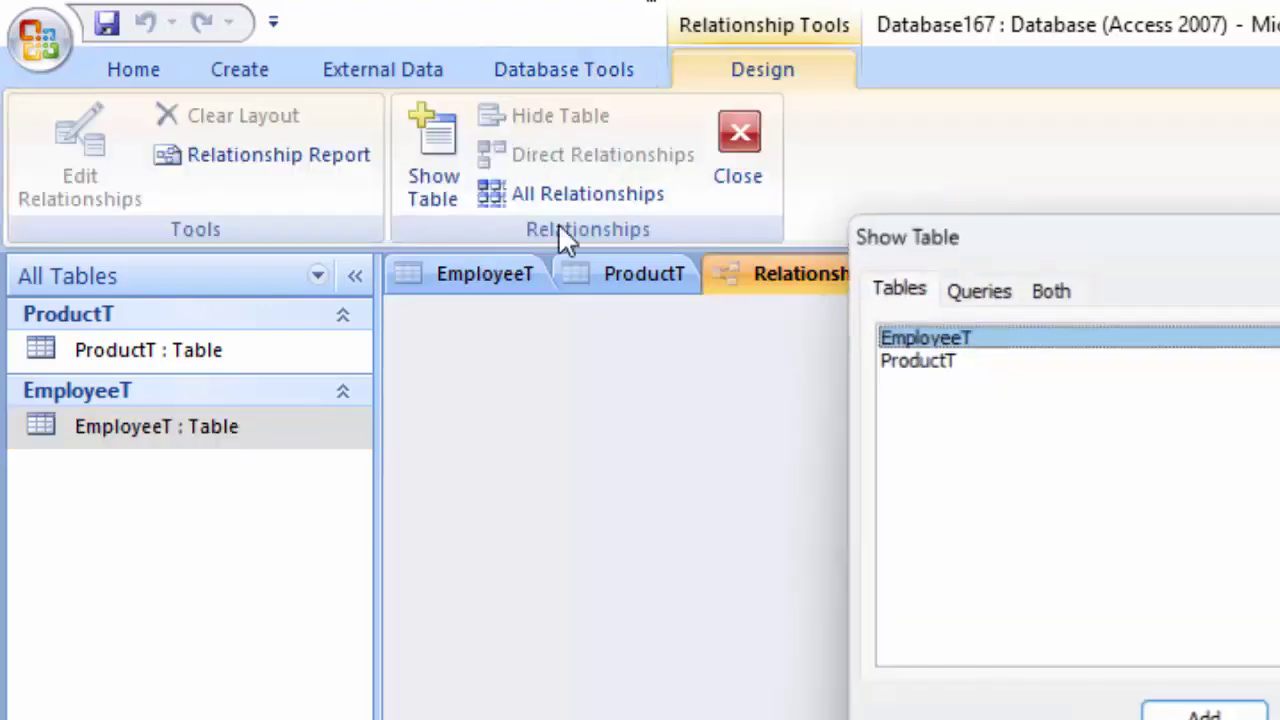
{"action": "left_click", "coordinate": [1210, 712]}
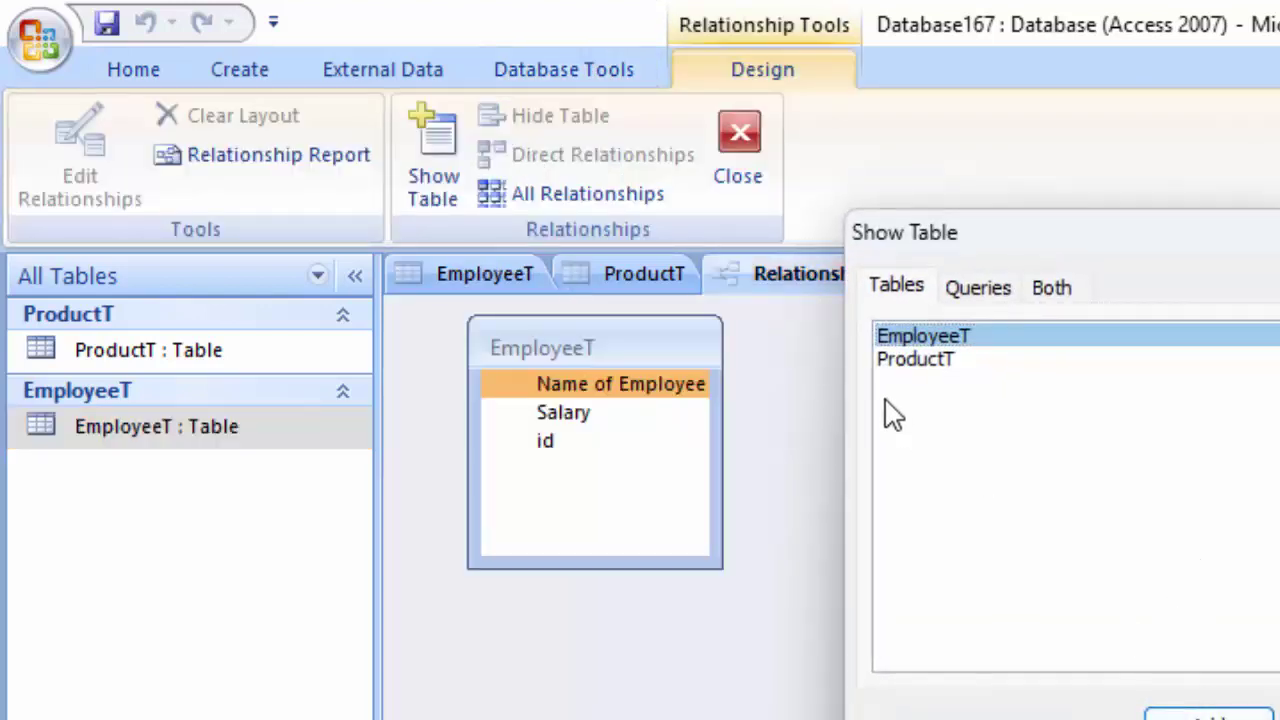
{"action": "left_click", "coordinate": [915, 362]}
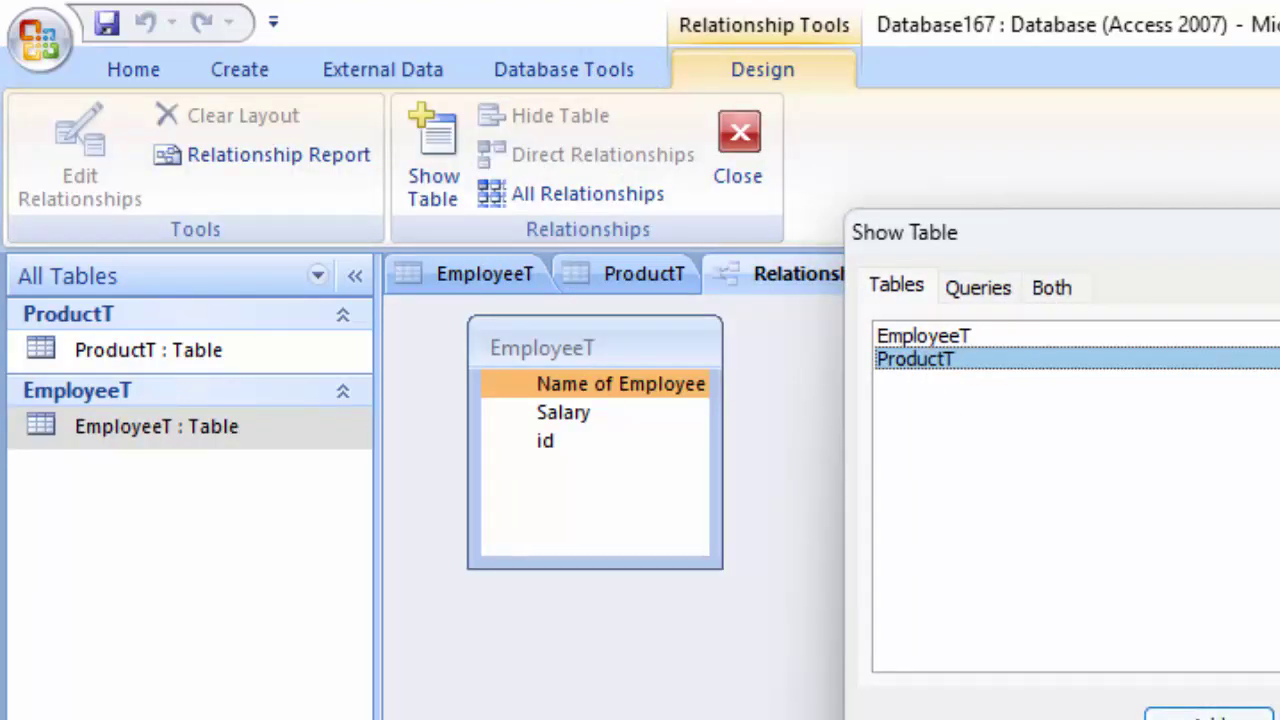
{"action": "left_click", "coordinate": [1210, 712]}
{"action": "key", "text": "Escape"}
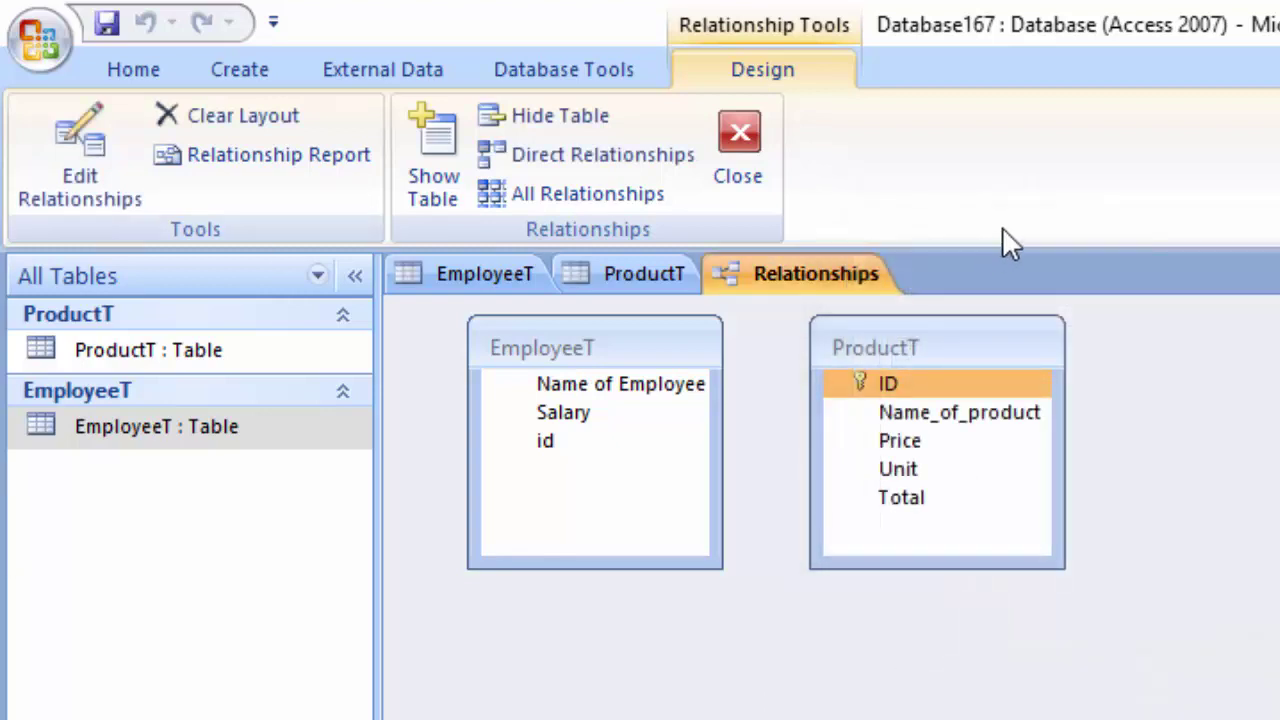
{"action": "right_click", "coordinate": [790, 279]}
{"action": "left_click", "coordinate": [840, 338]}
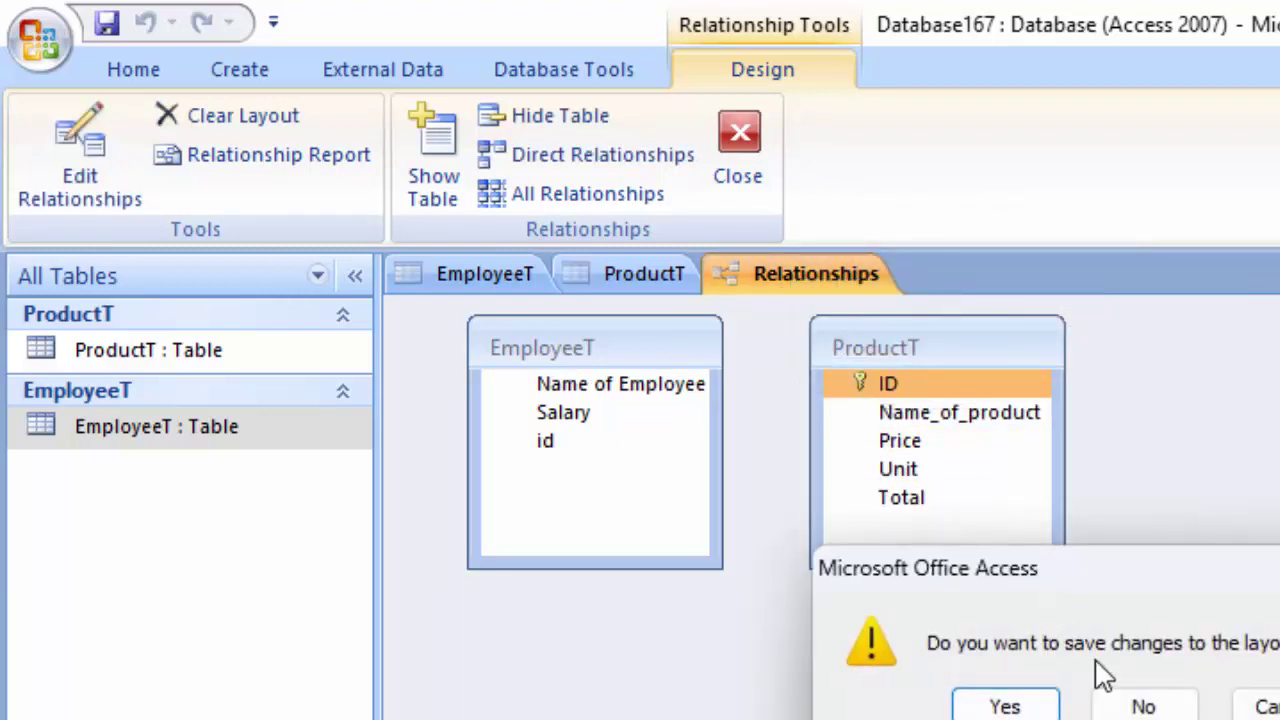
- Discard the relationships layout changes and close the ProductT and EmployeeT datasheets
{"action": "left_click", "coordinate": [1127, 708]}
{"action": "right_click", "coordinate": [592, 273]}
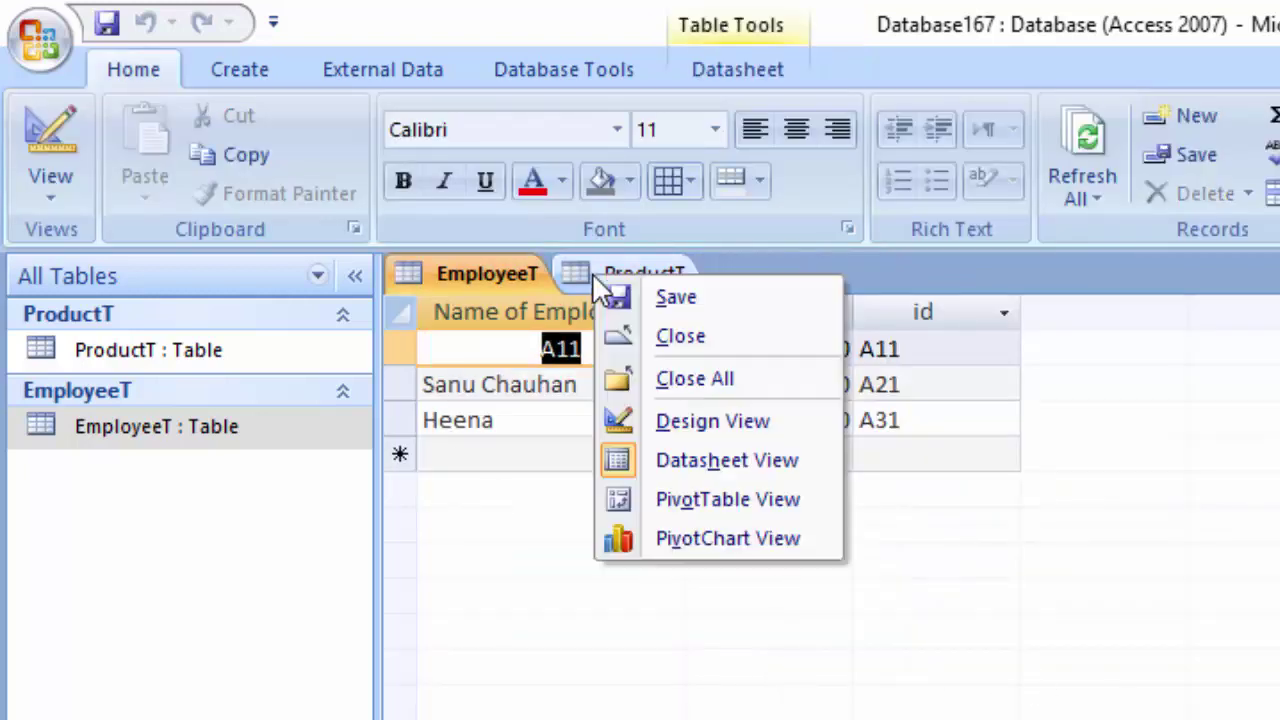
{"action": "left_click", "coordinate": [690, 337]}
{"action": "right_click", "coordinate": [504, 265]}
{"action": "left_click", "coordinate": [588, 325]}
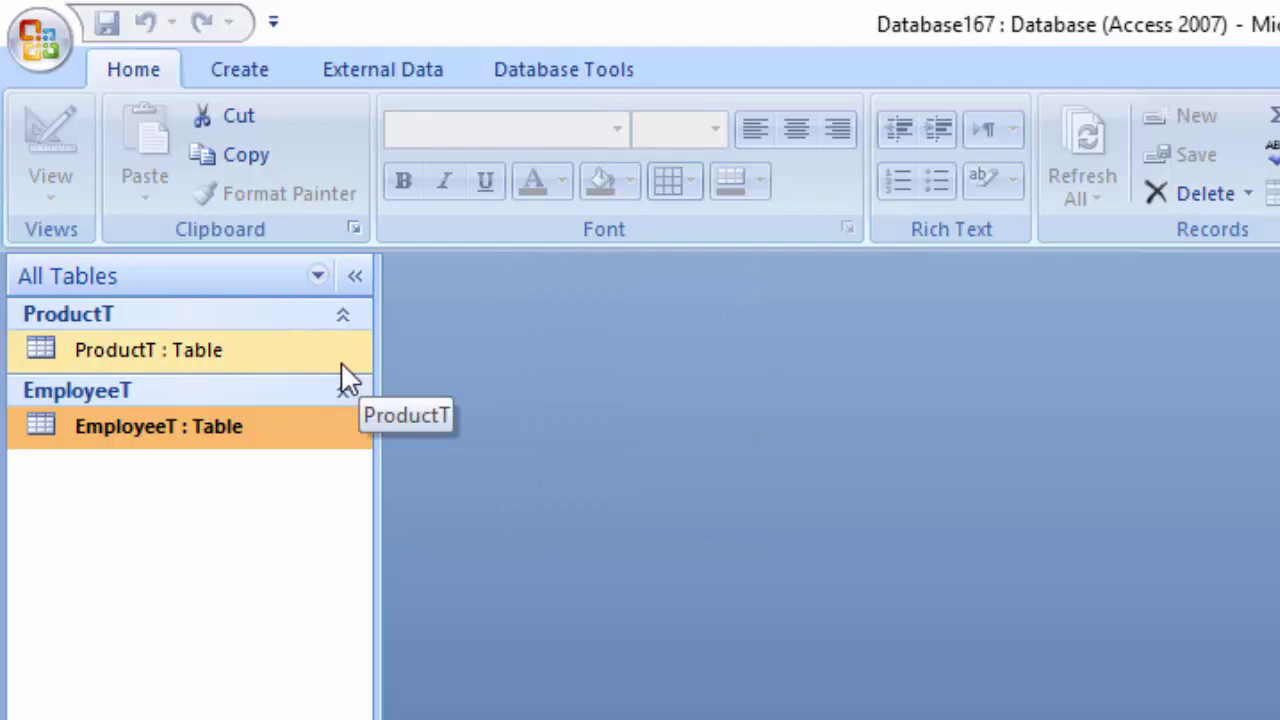
- Reopen ProductT and EmployeeT and point out the matching ids A11 and A21
{"action": "double_click", "coordinate": [323, 350]}
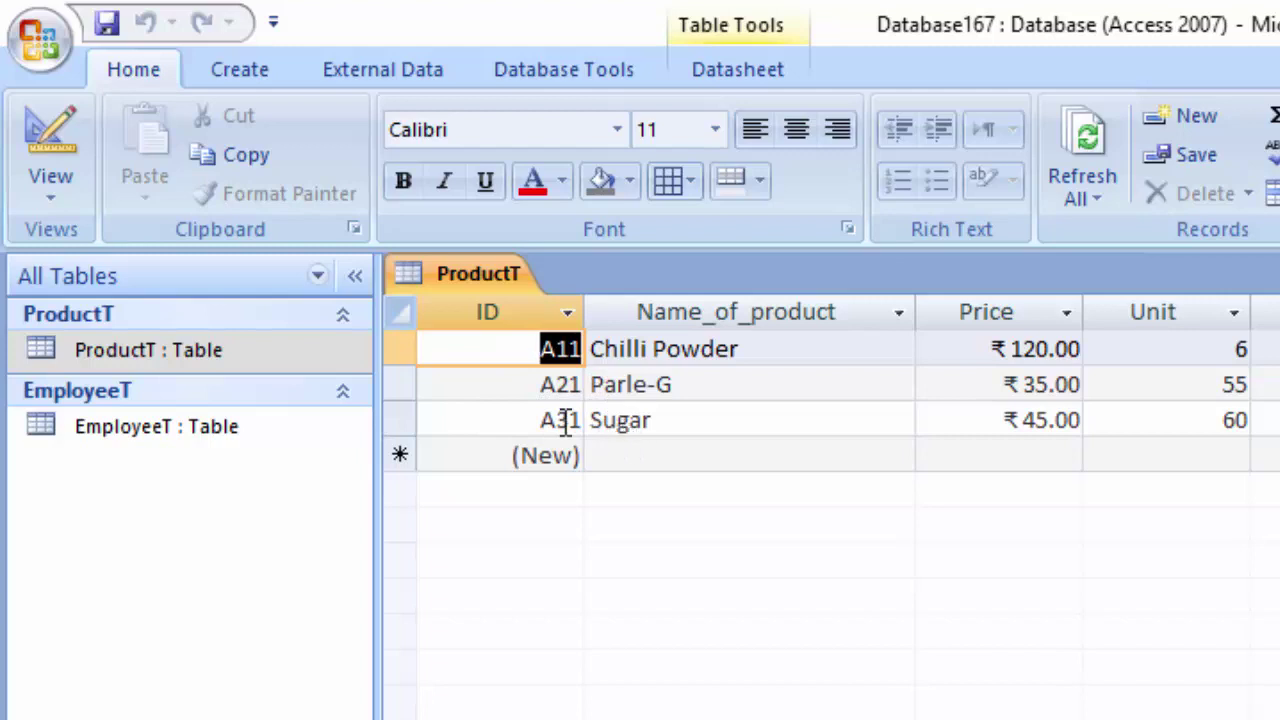
{"action": "left_click", "coordinate": [242, 438]}
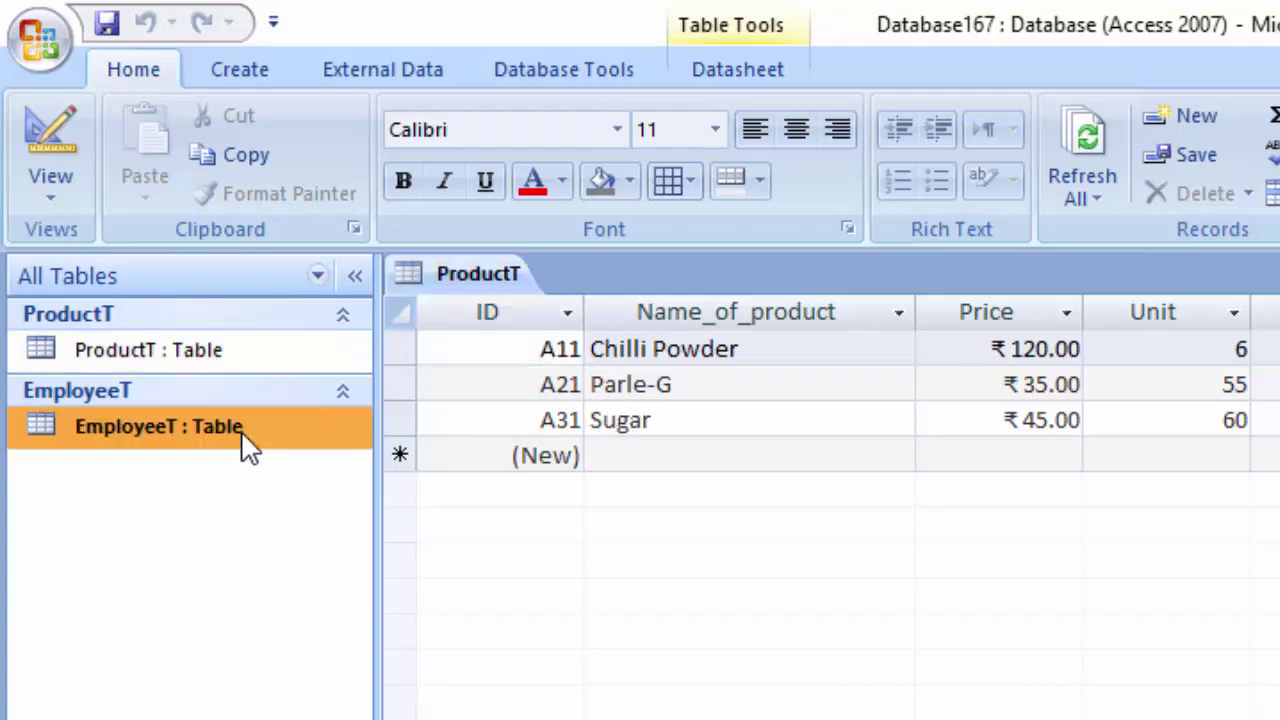
{"action": "double_click", "coordinate": [248, 447]}
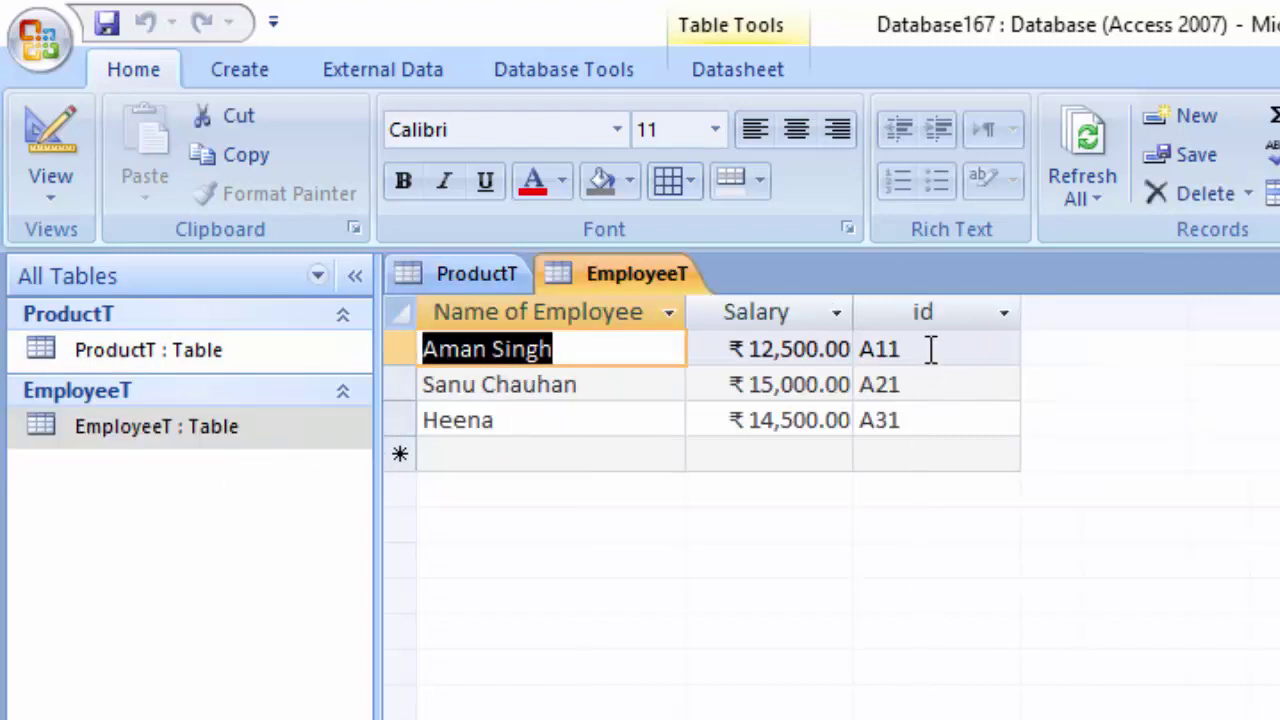
{"action": "left_click_drag", "start_coordinate": [930, 348], "coordinate": [818, 352]}
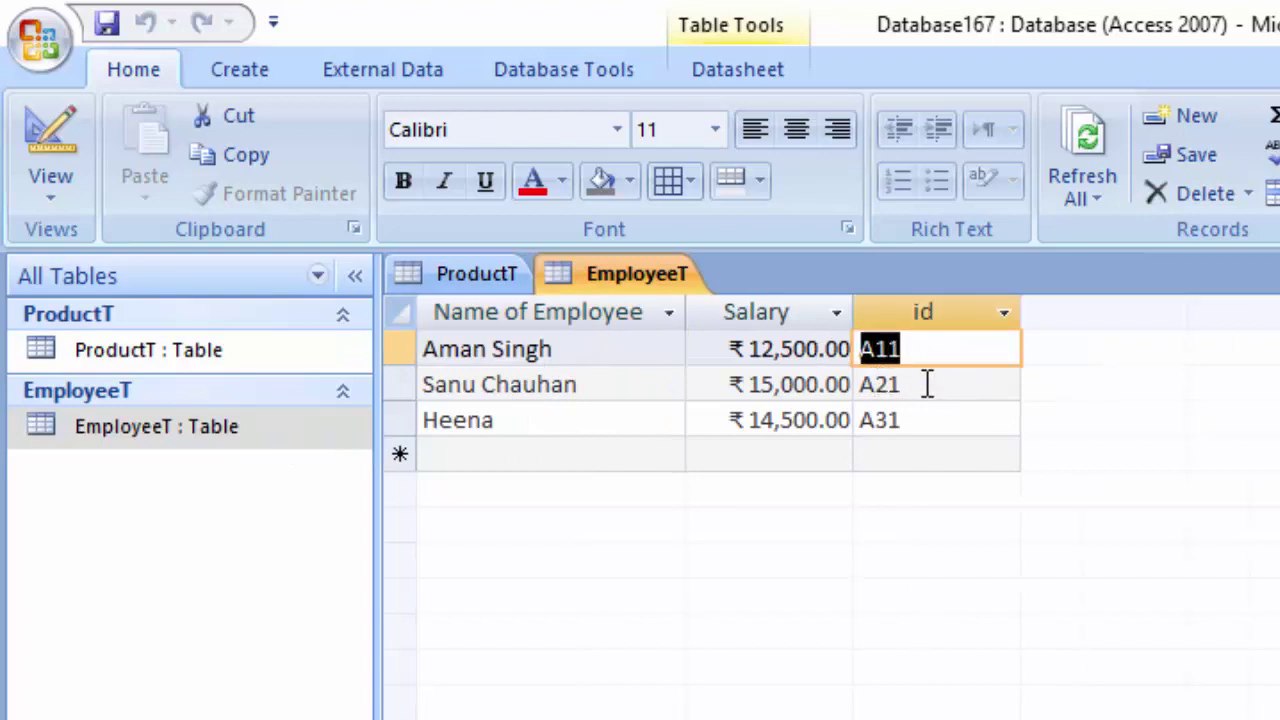
{"action": "left_click_drag", "start_coordinate": [927, 385], "coordinate": [860, 386]}
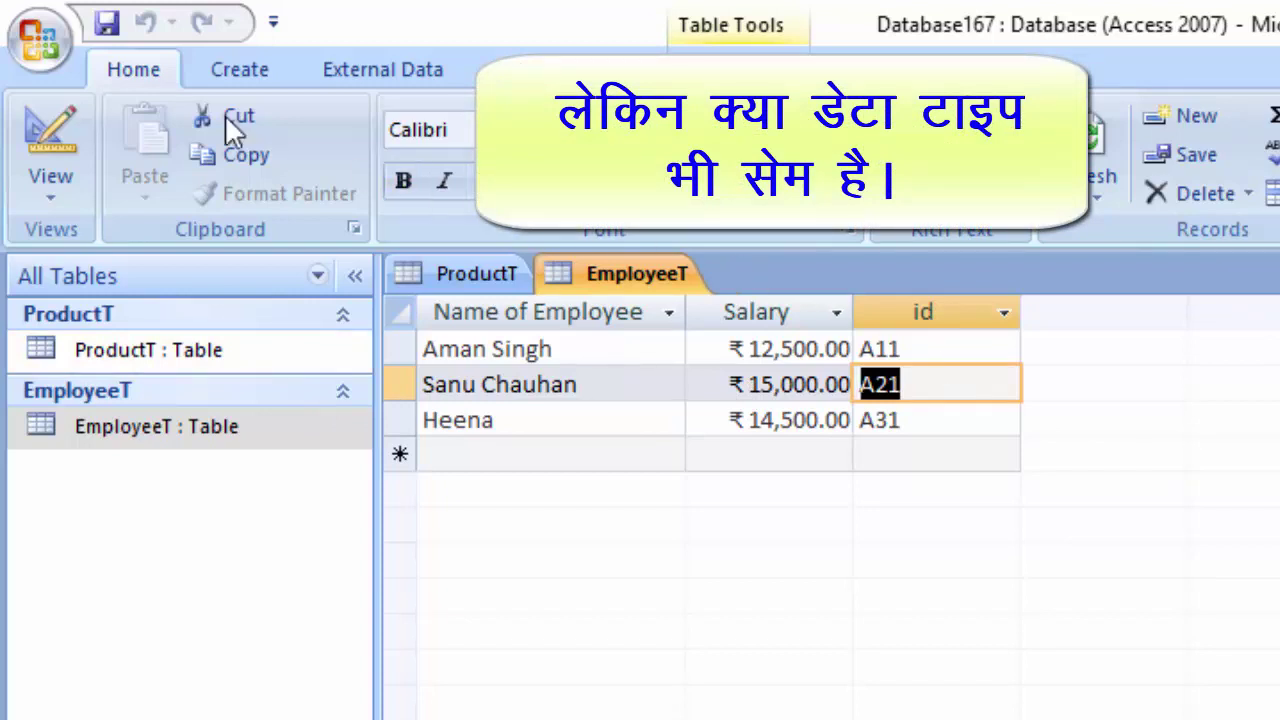
- Open the Relationships window again with EmployeeT and ProductT added
{"action": "left_click", "coordinate": [228, 71]}
{"action": "left_click", "coordinate": [604, 75]}
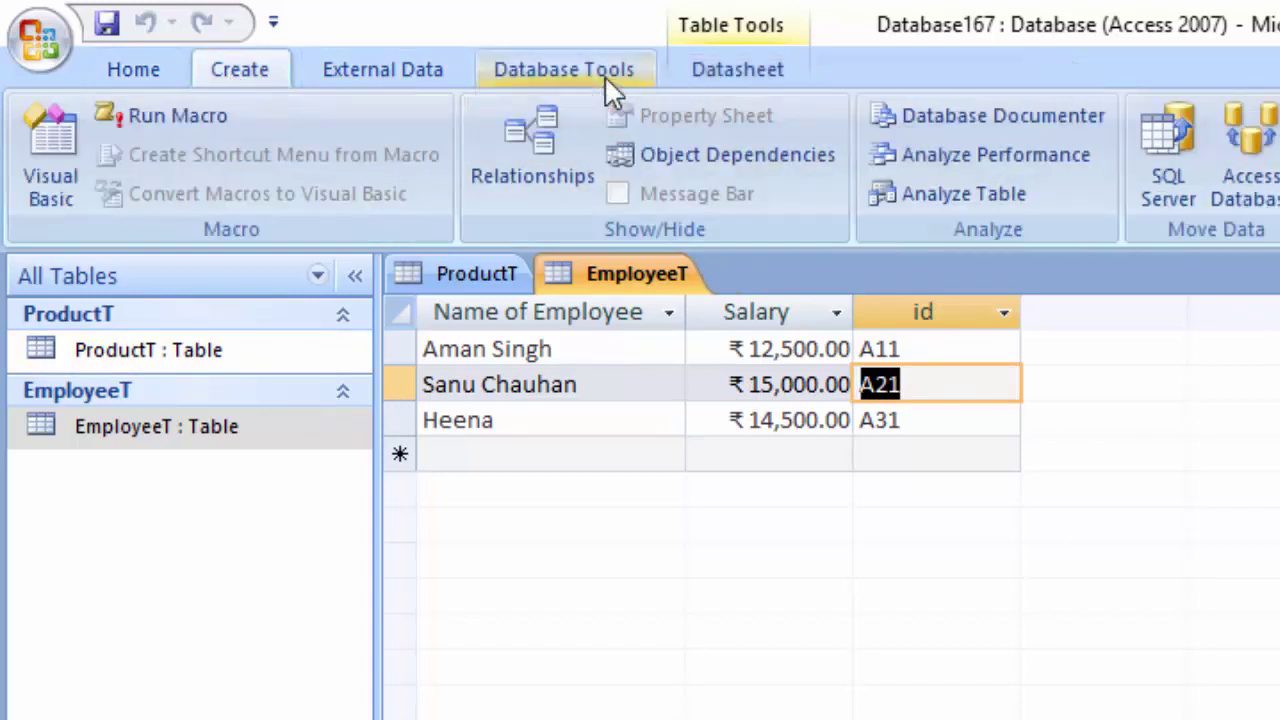
{"action": "left_click", "coordinate": [508, 135]}
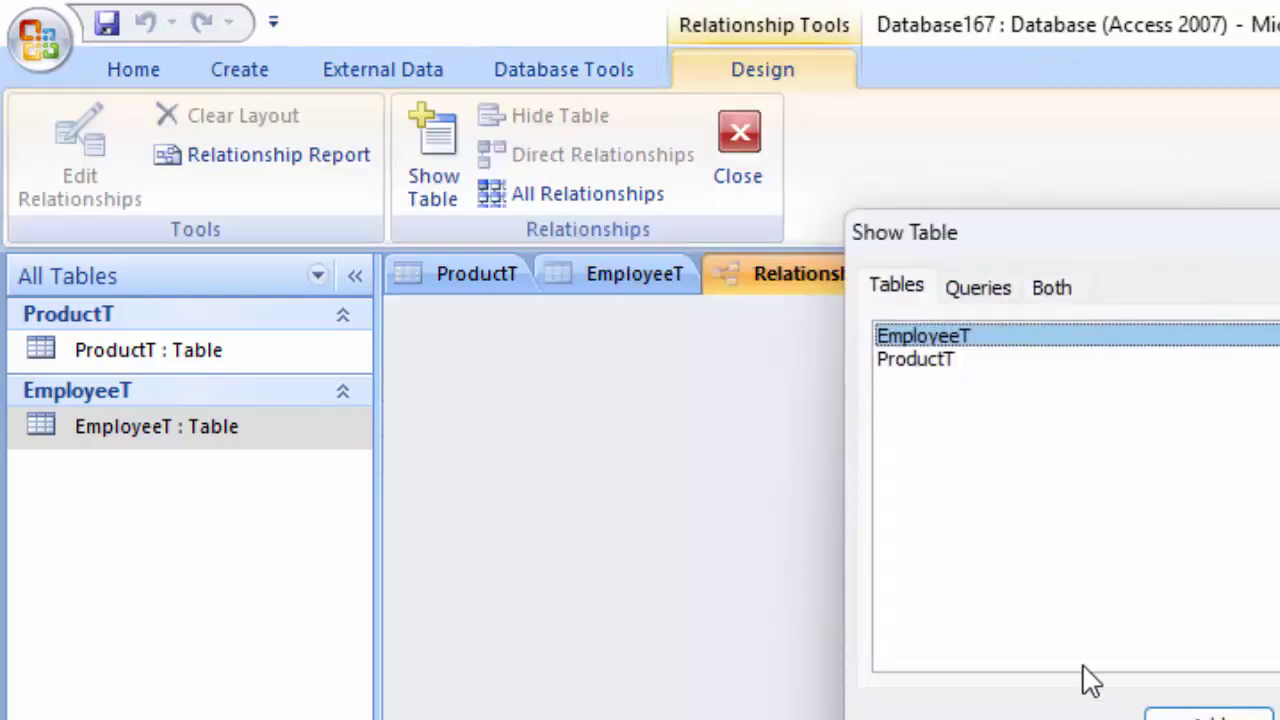
{"action": "left_click", "coordinate": [1210, 712]}
{"action": "left_click", "coordinate": [945, 366]}
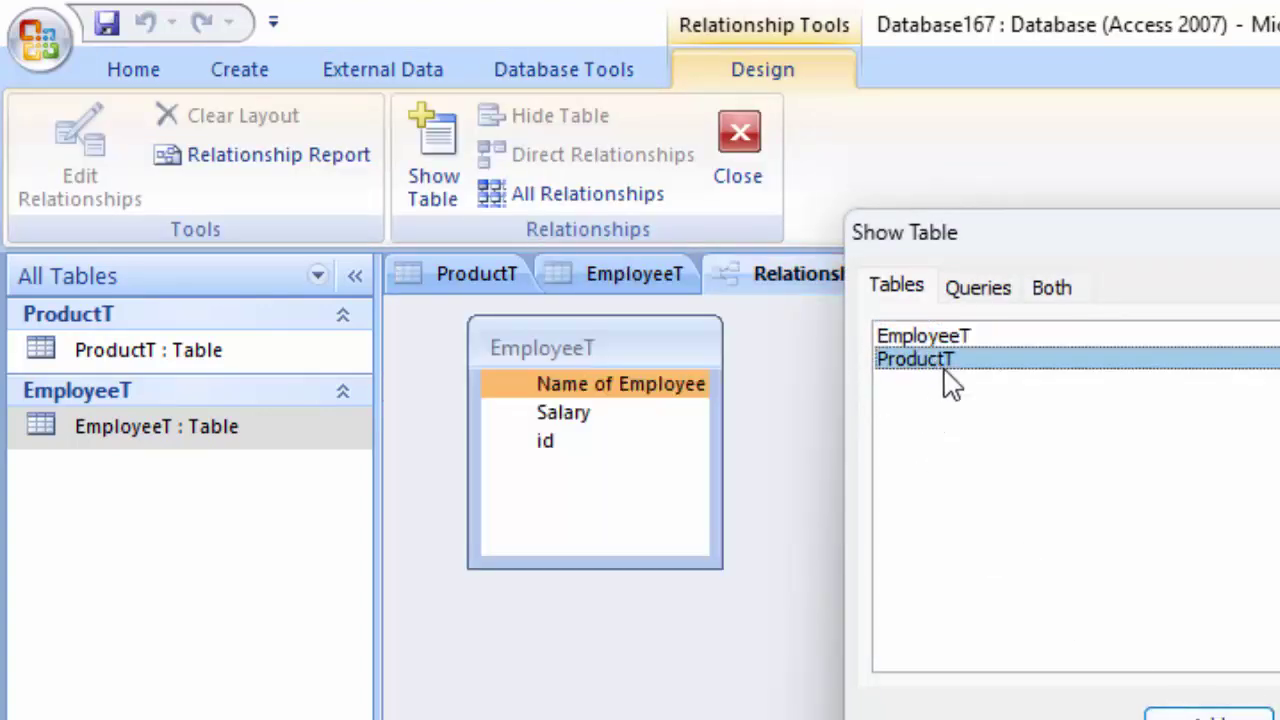
{"action": "left_click", "coordinate": [1225, 715]}
{"action": "key", "text": "Escape"}
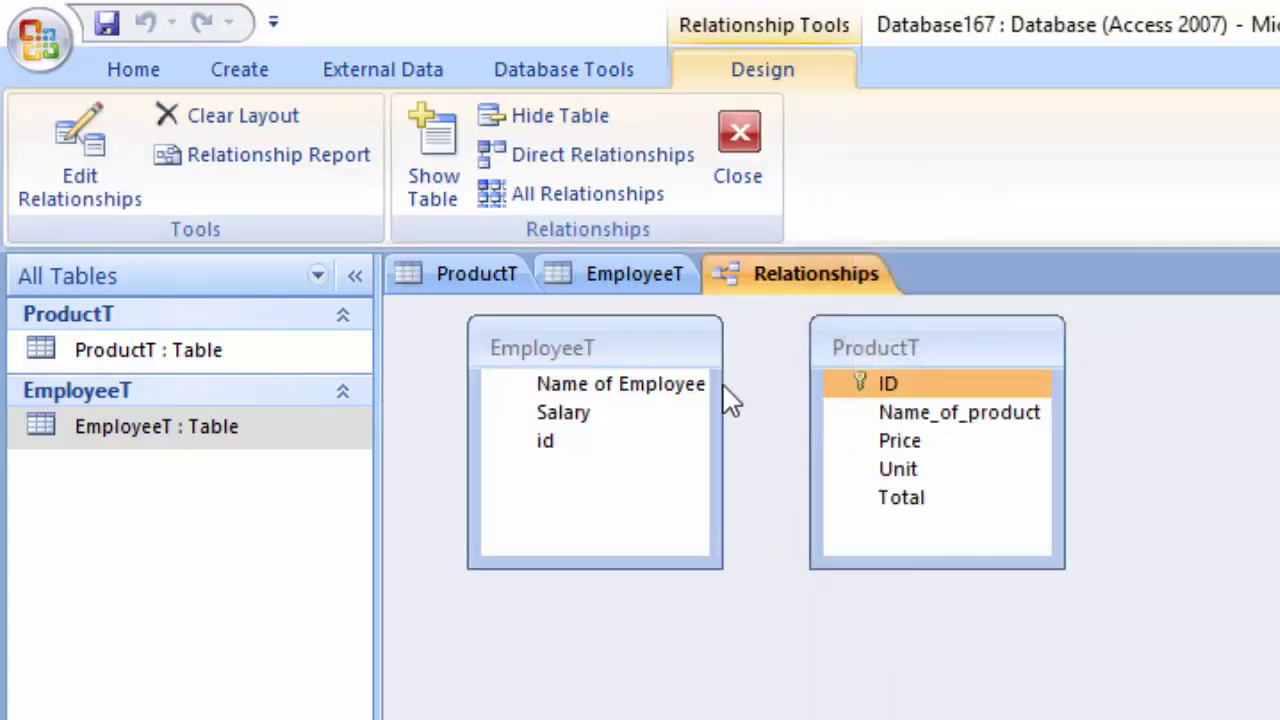
- Close the EmployeeT and ProductT datasheets
{"action": "right_click", "coordinate": [626, 278]}
{"action": "left_click", "coordinate": [703, 333]}
{"action": "right_click", "coordinate": [432, 280]}
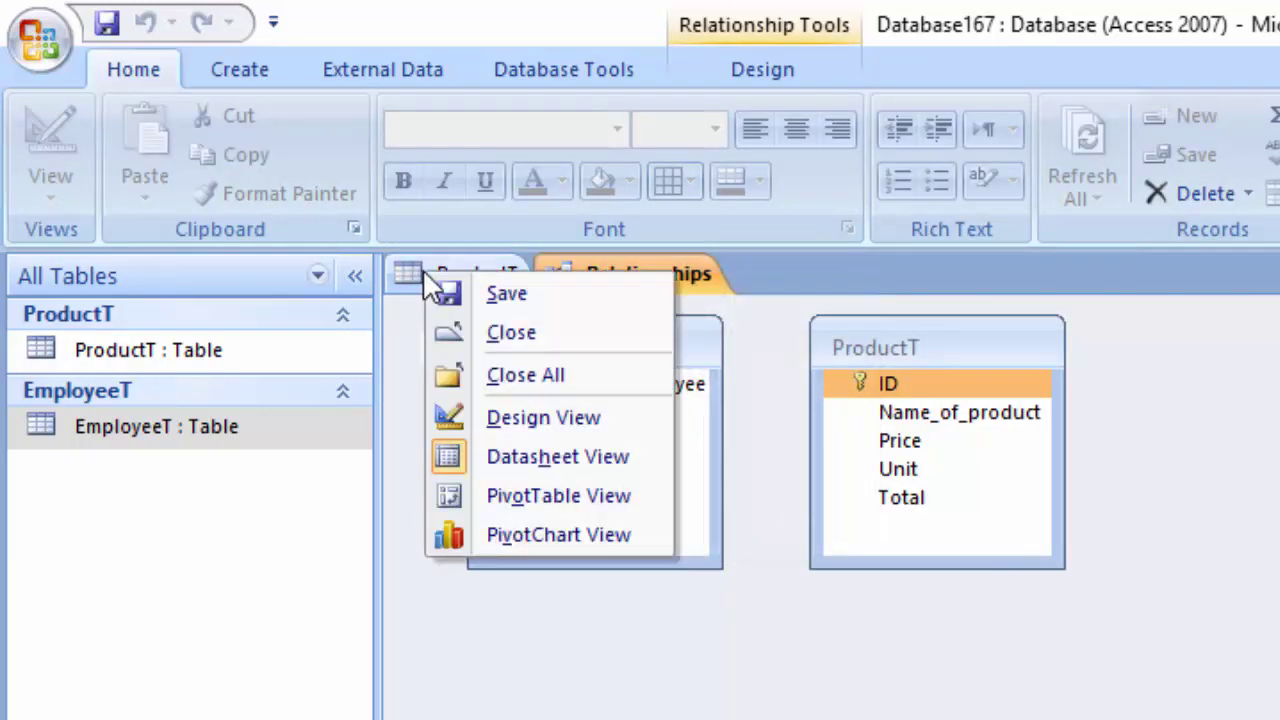
{"action": "left_click", "coordinate": [512, 333]}
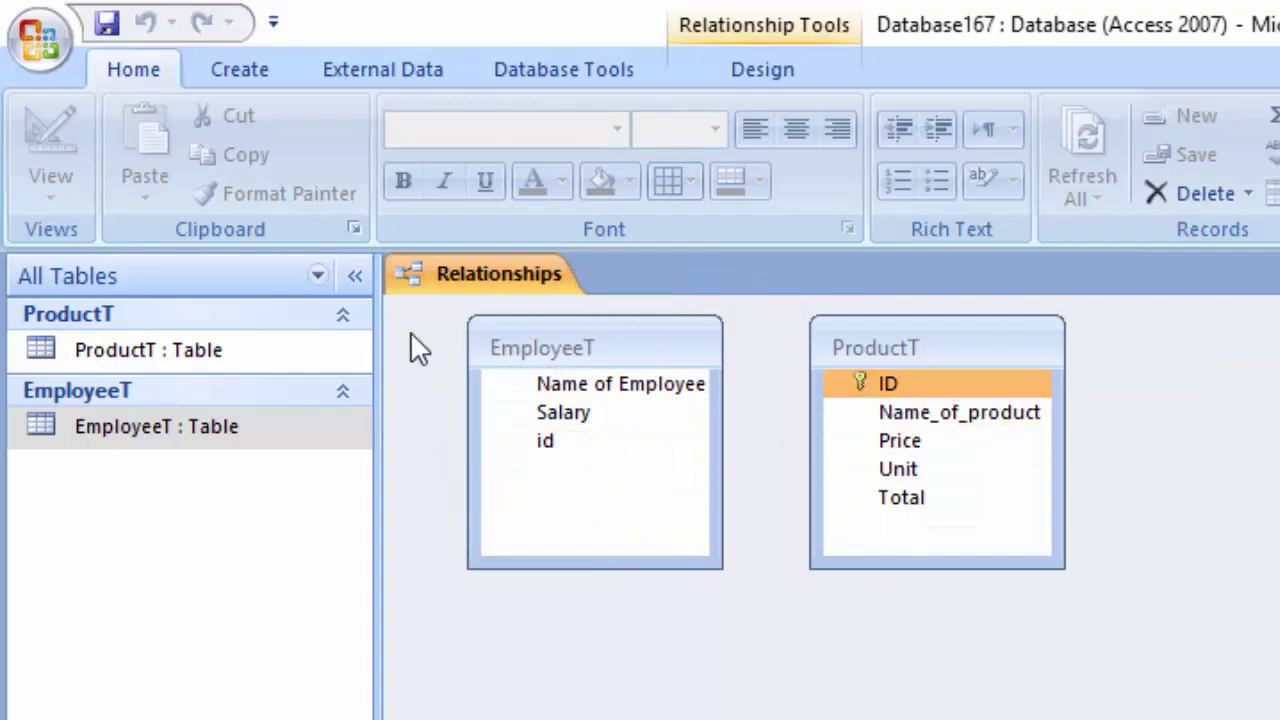
{"action": "left_click_drag", "start_coordinate": [571, 337], "coordinate": [1275, 340]}
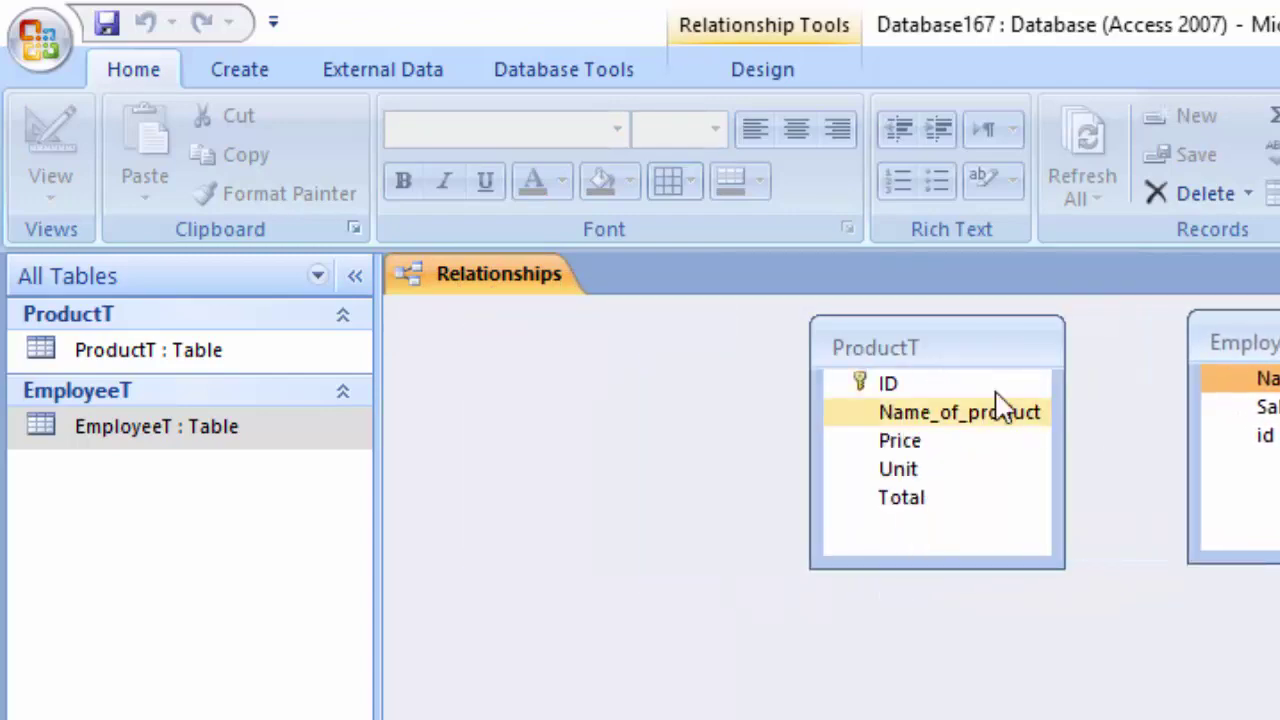
{"action": "left_click_drag", "start_coordinate": [972, 385], "coordinate": [1258, 439]}
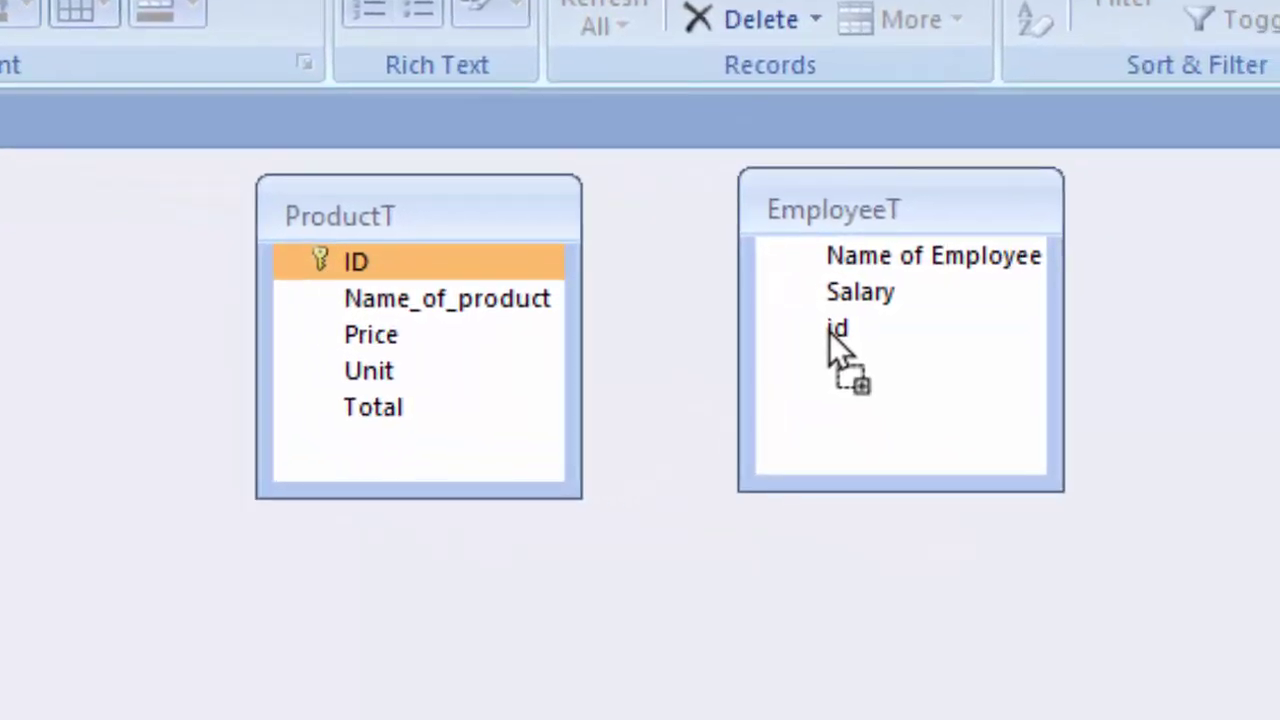
{"action": "left_click_drag", "start_coordinate": [829, 332], "coordinate": [829, 332]}
{"action": "left_click", "coordinate": [366, 432]}
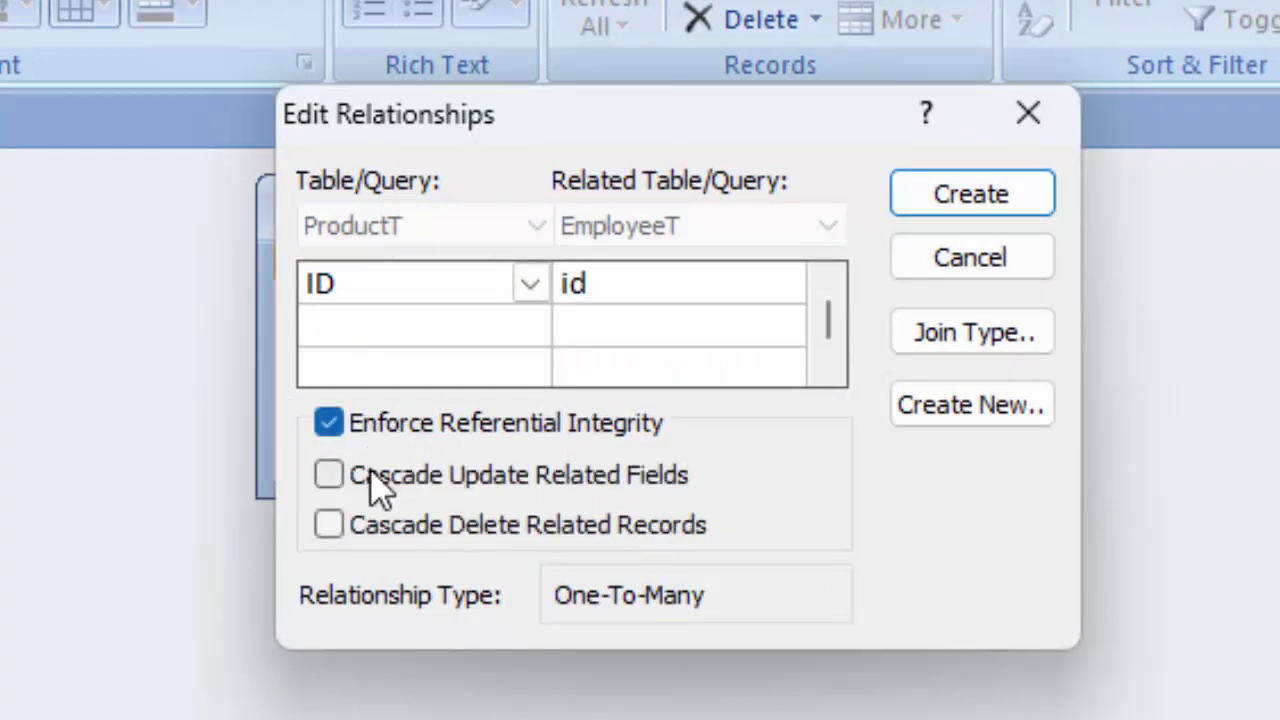
{"action": "left_click", "coordinate": [372, 480]}
{"action": "left_click", "coordinate": [390, 530]}
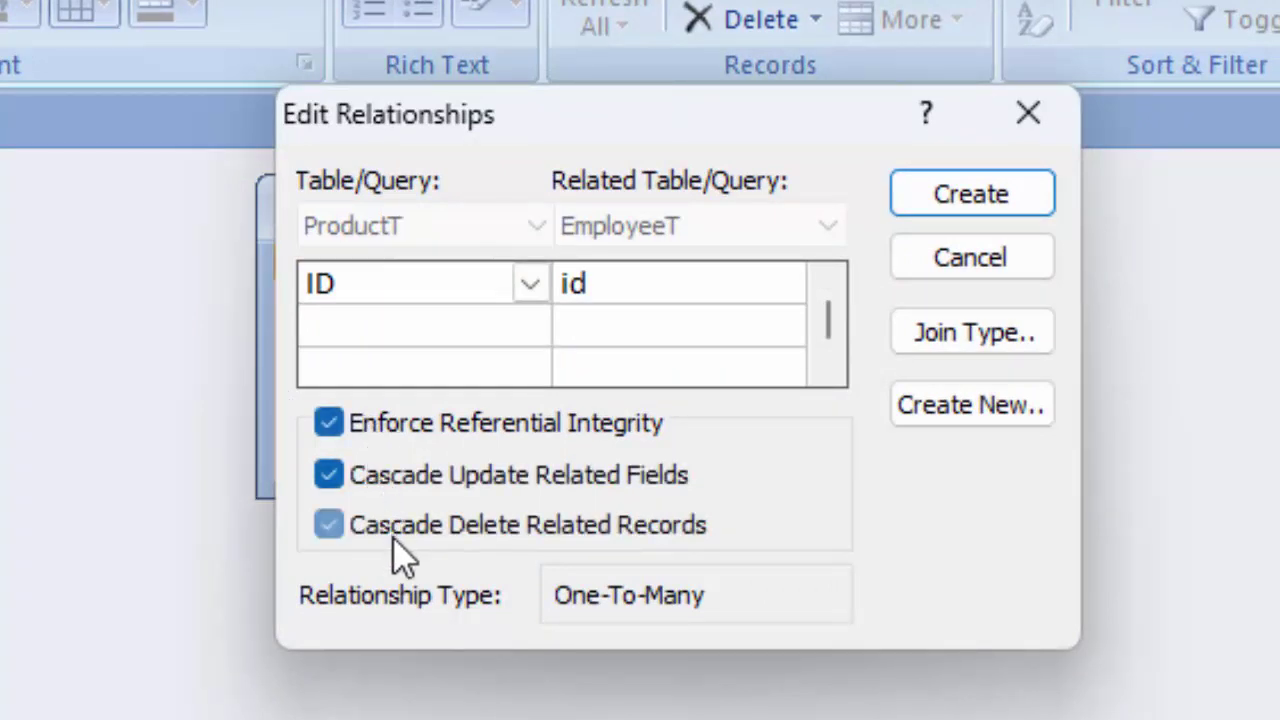
{"action": "left_click", "coordinate": [912, 212]}
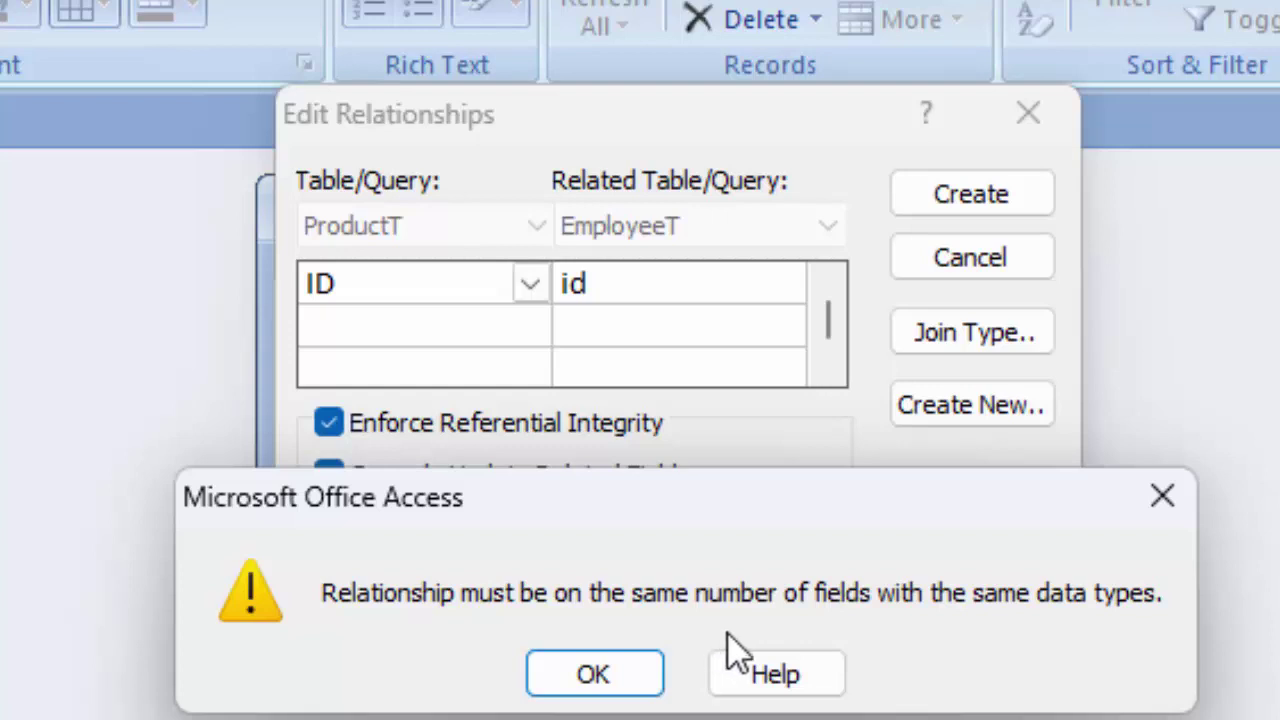
{"action": "left_click", "coordinate": [645, 677]}
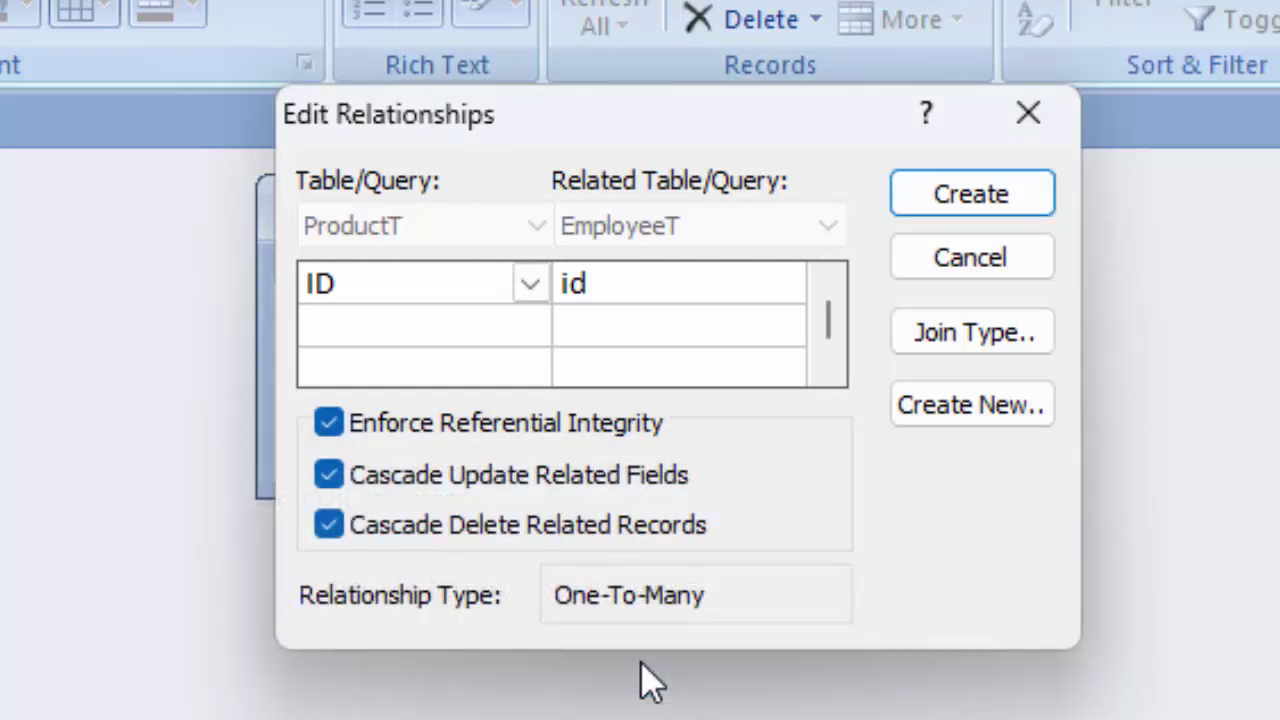
{"action": "left_click", "coordinate": [1027, 118]}
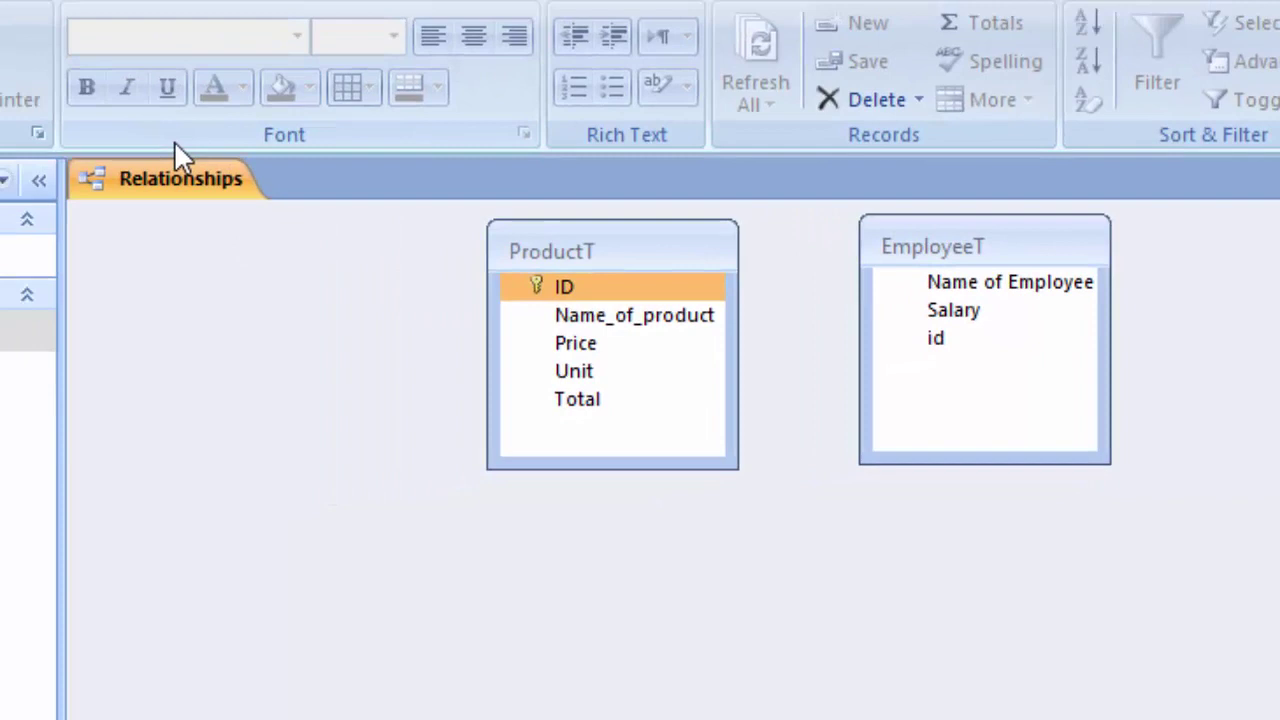
- Close Relationships without saving, check ProductT's design, and open EmployeeT's records
{"action": "right_click", "coordinate": [398, 222]}
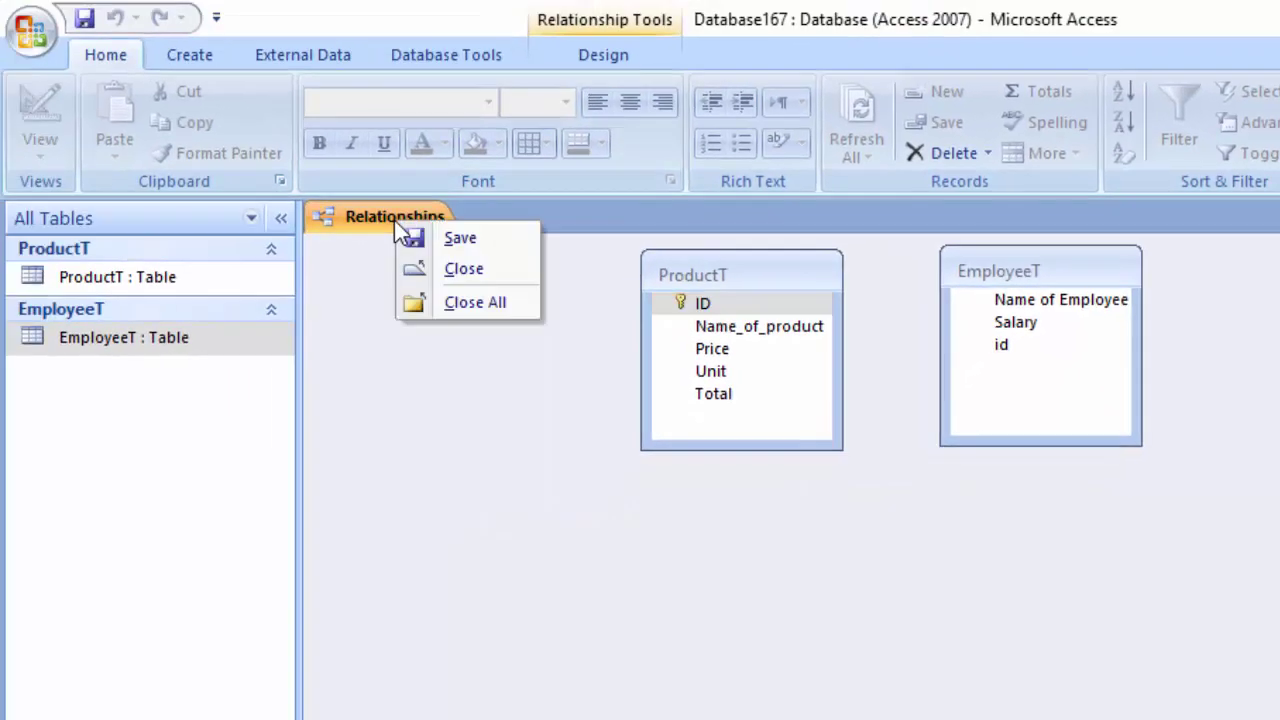
{"action": "left_click", "coordinate": [476, 266]}
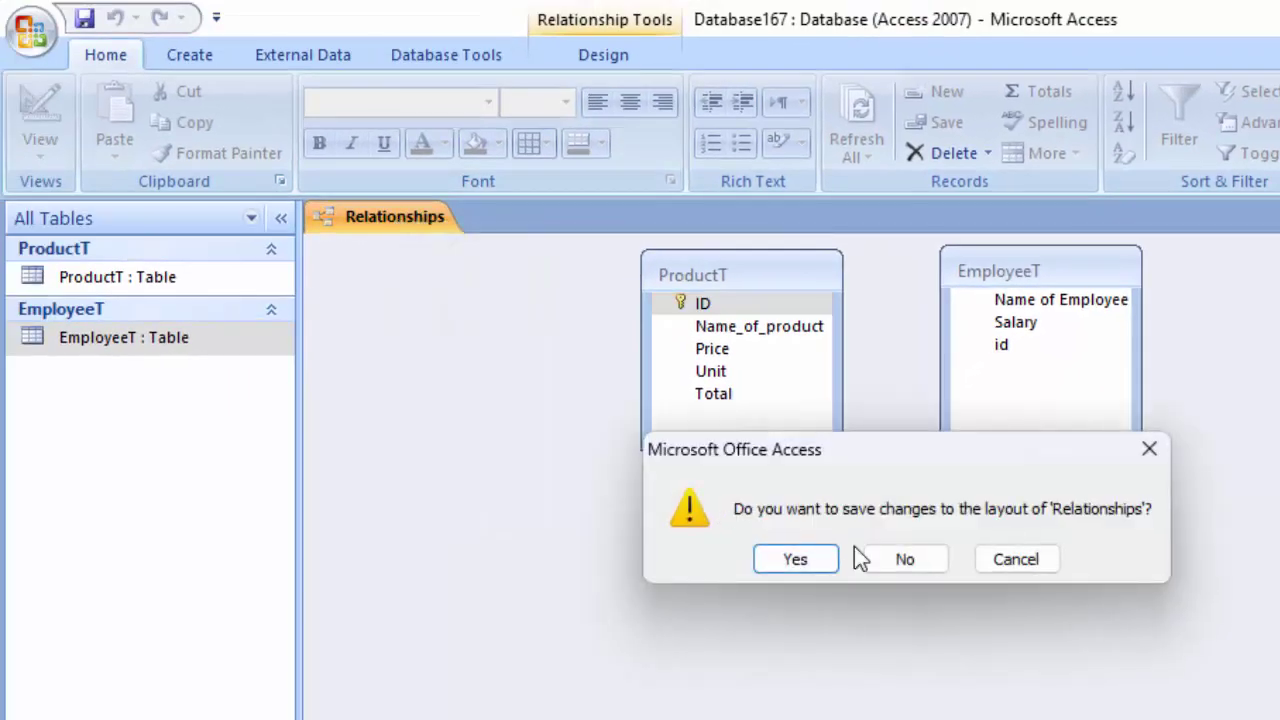
{"action": "left_click", "coordinate": [897, 559]}
{"action": "right_click", "coordinate": [201, 289]}
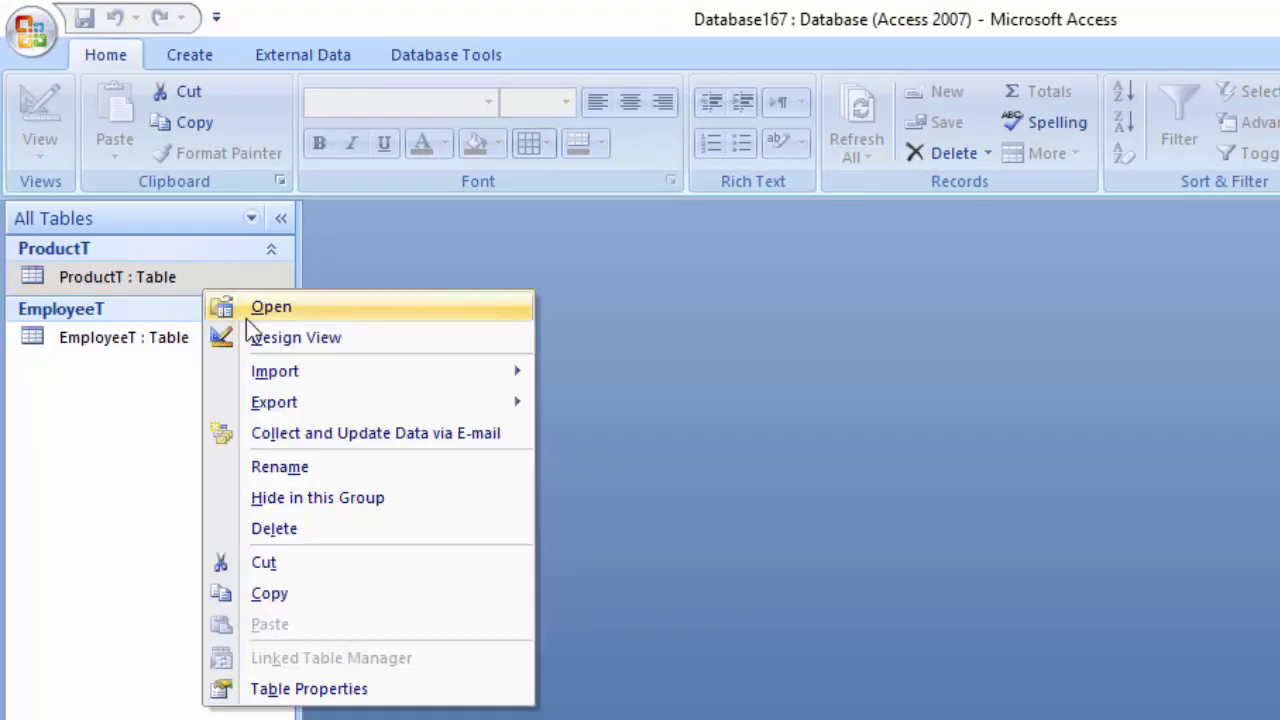
{"action": "left_click", "coordinate": [286, 345]}
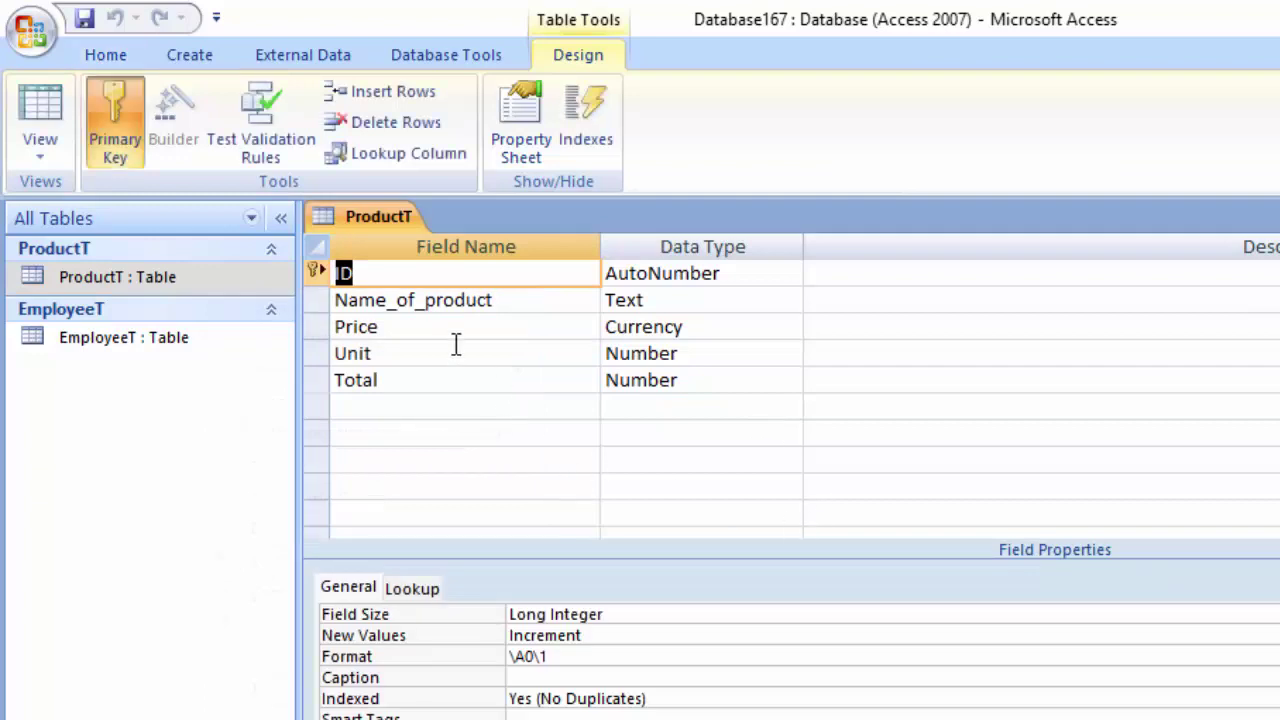
{"action": "left_click", "coordinate": [103, 345]}
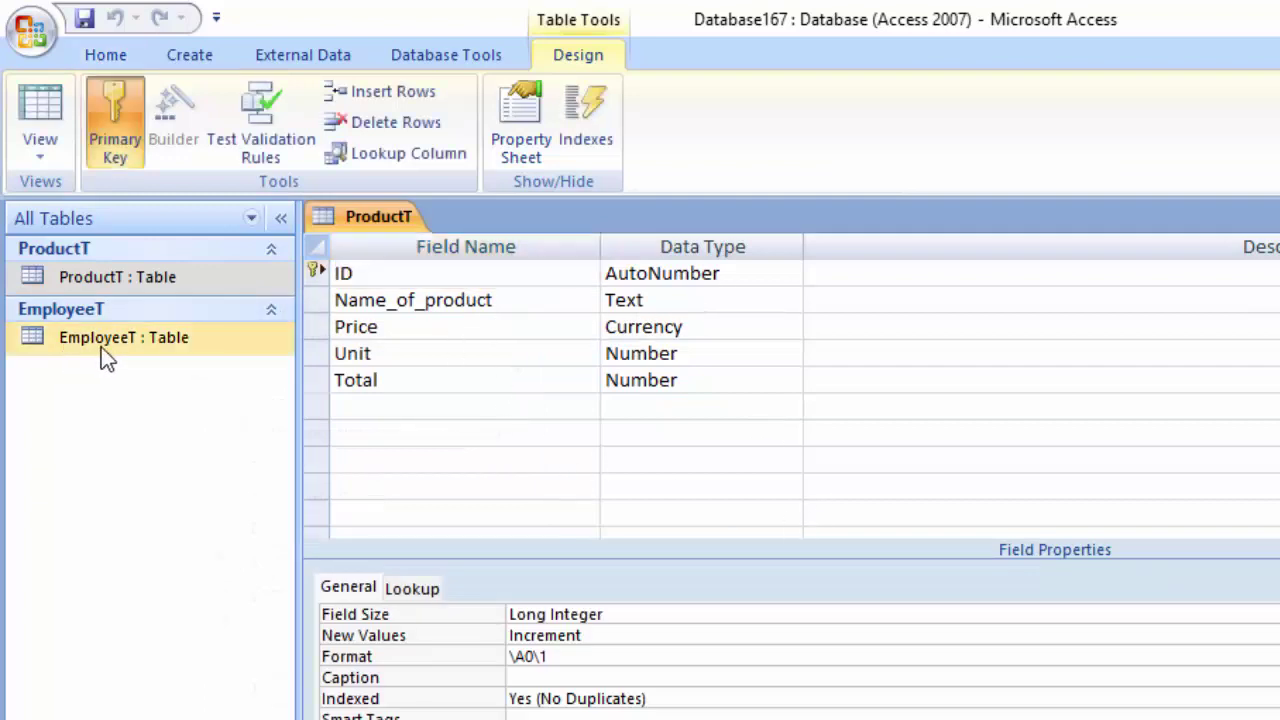
{"action": "right_click", "coordinate": [103, 347]}
{"action": "left_click", "coordinate": [181, 397]}
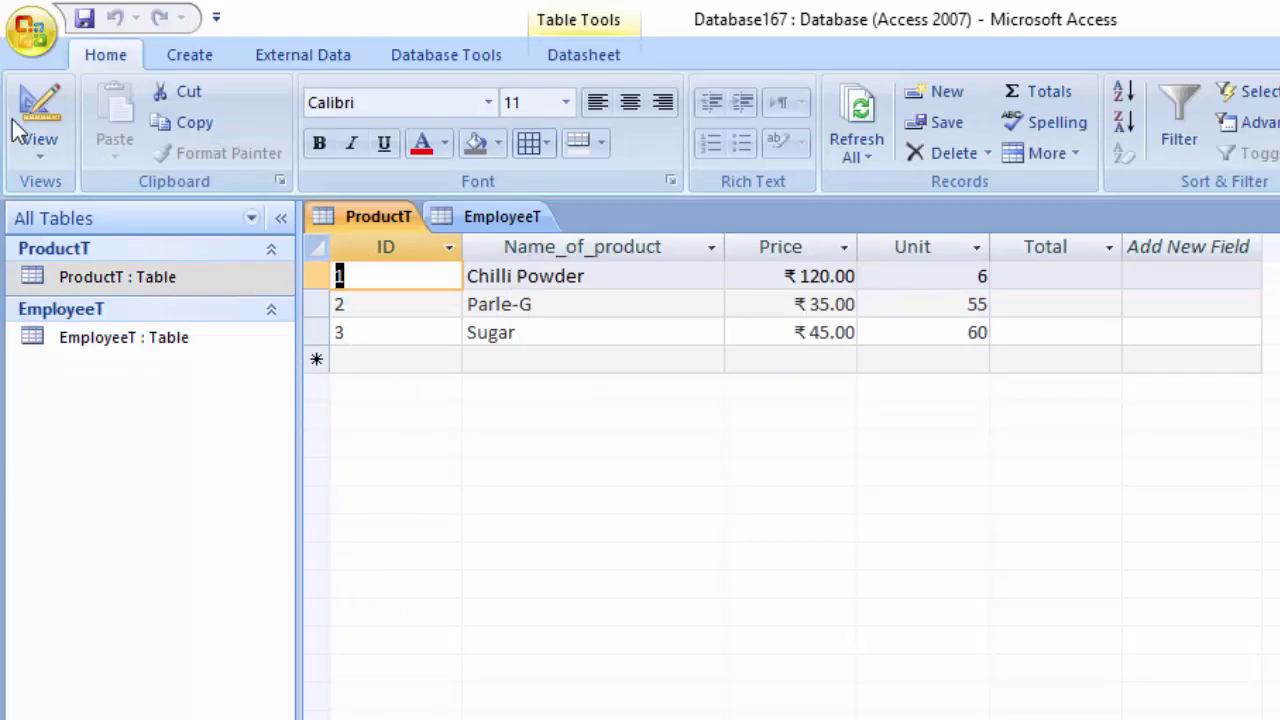
- In EmployeeT's design, clear the id Format, make id Text, and save
{"action": "left_click", "coordinate": [142, 336]}
{"action": "right_click", "coordinate": [142, 336]}
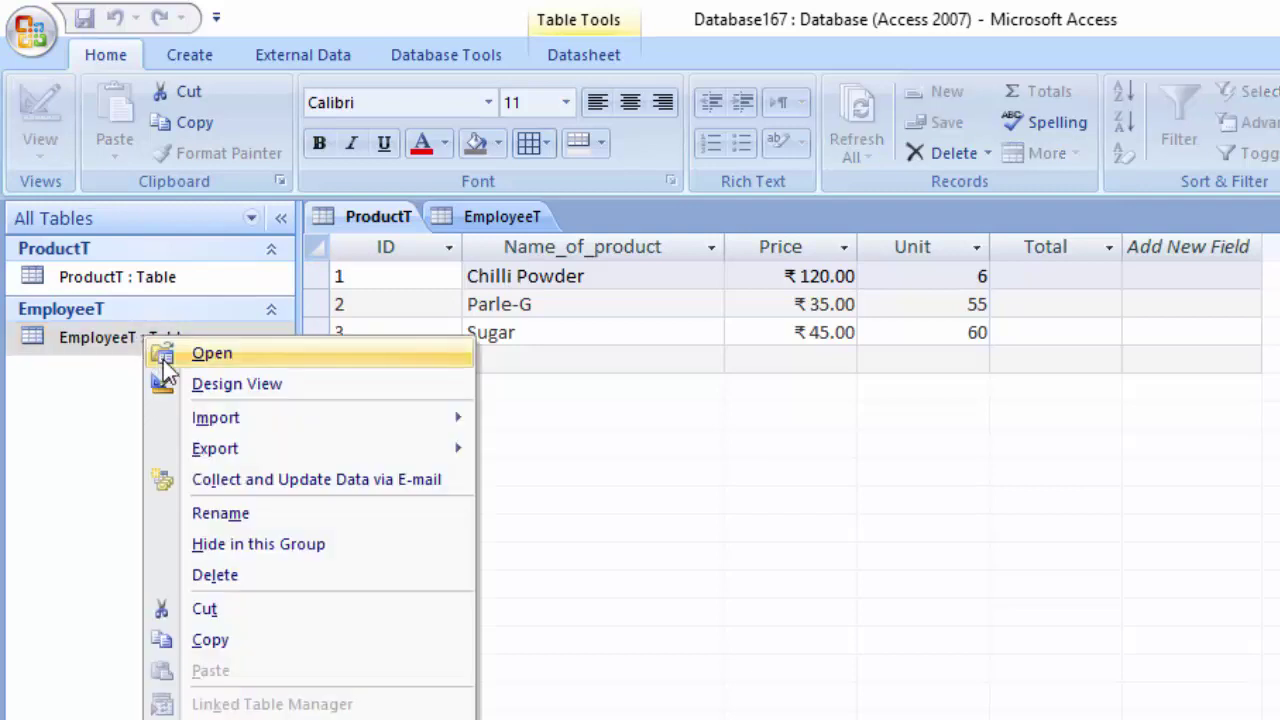
{"action": "left_click", "coordinate": [195, 381]}
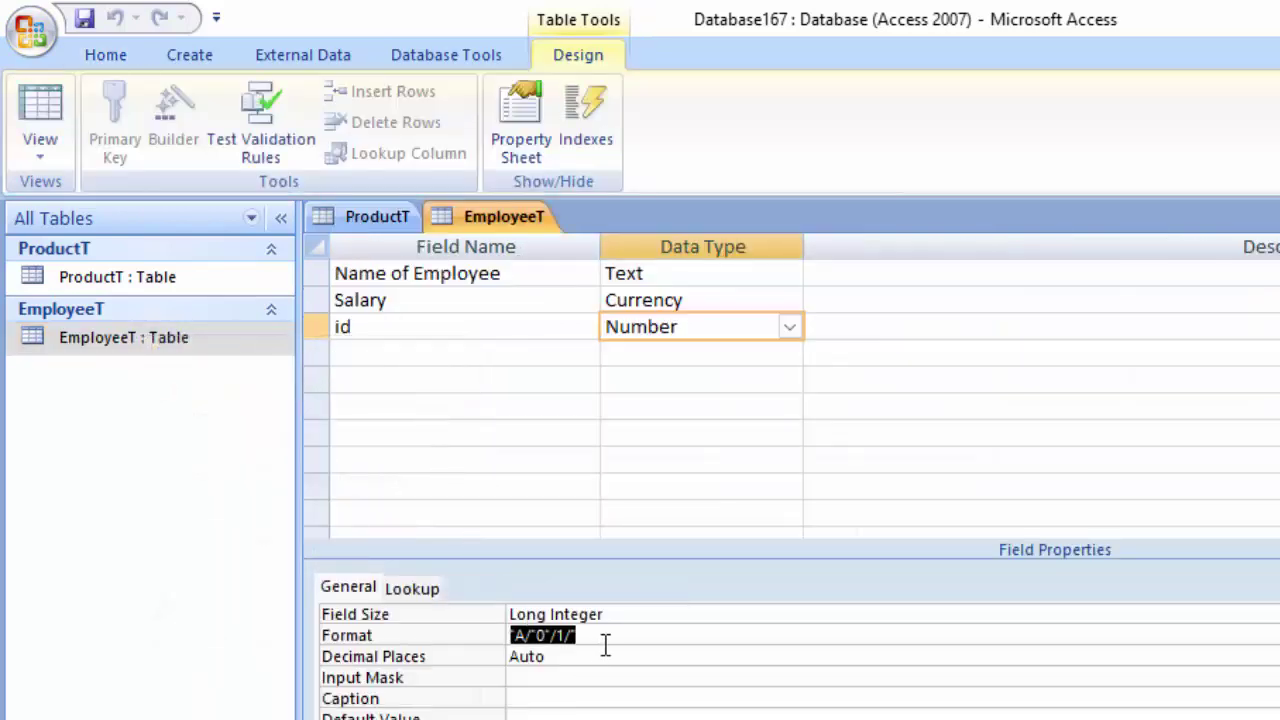
{"action": "key", "text": "BackSpace"}
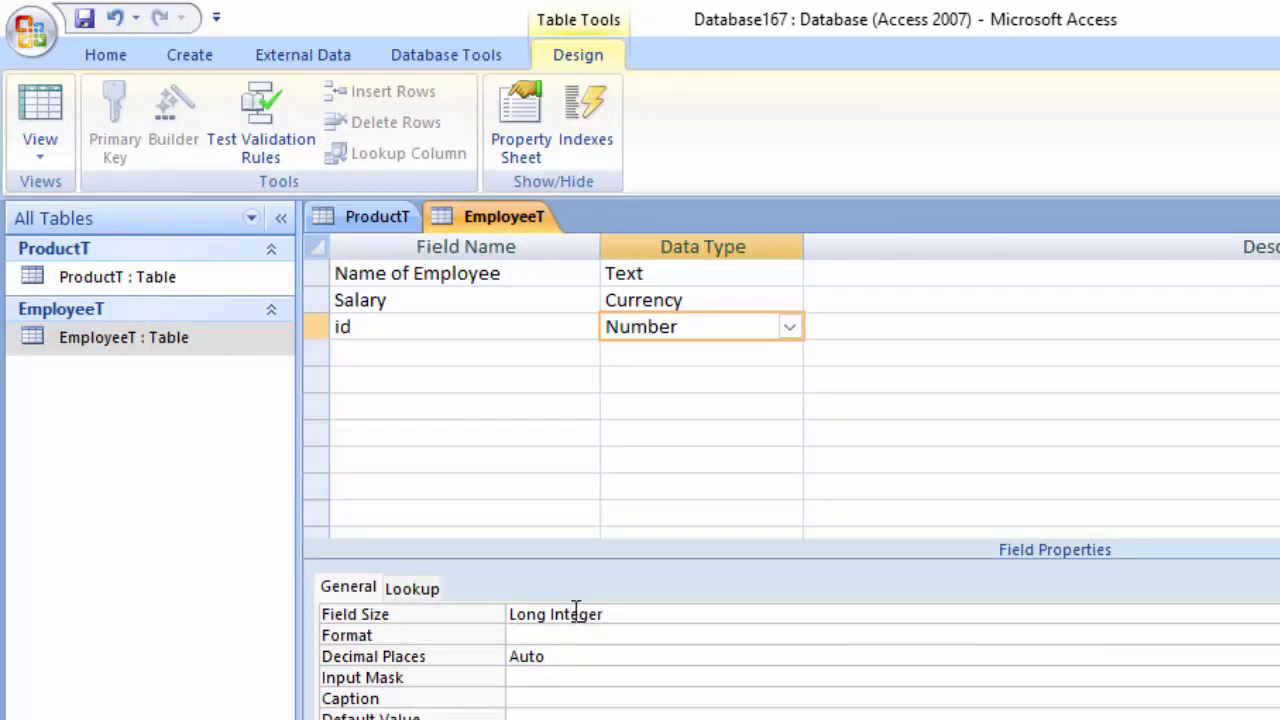
{"action": "left_click", "coordinate": [790, 327]}
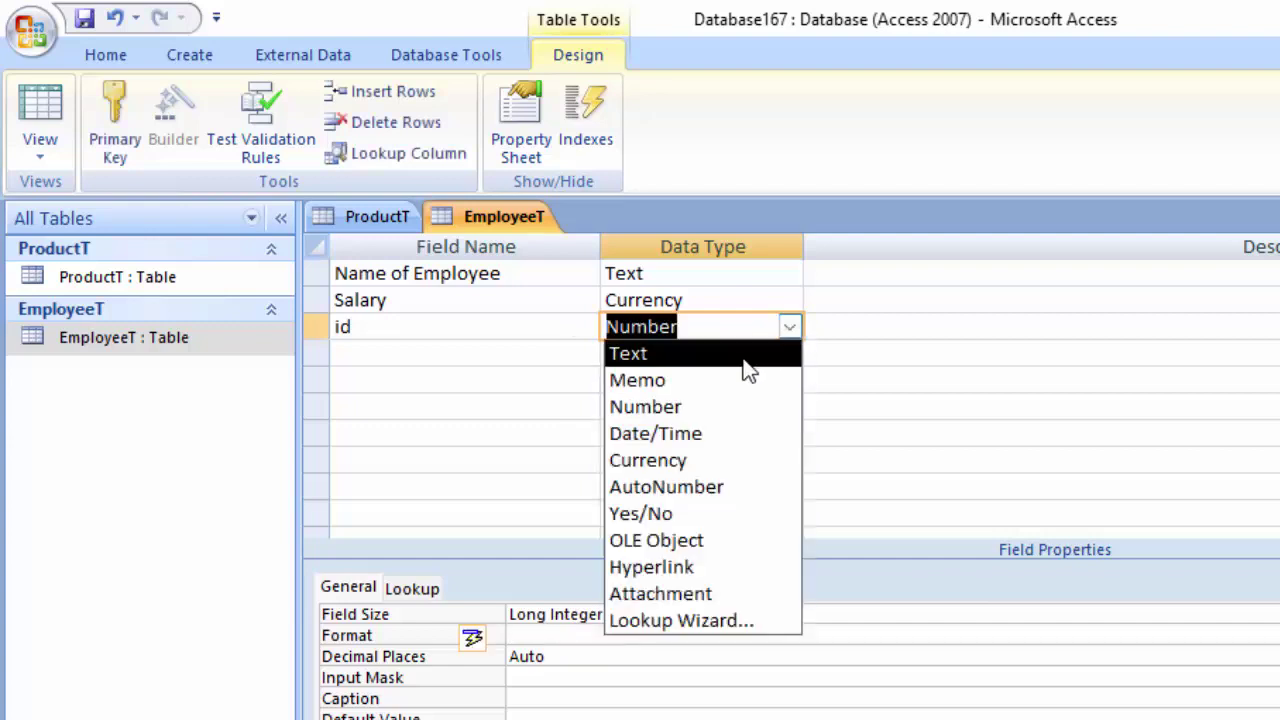
{"action": "left_click", "coordinate": [737, 351]}
{"action": "left_click", "coordinate": [56, 100]}
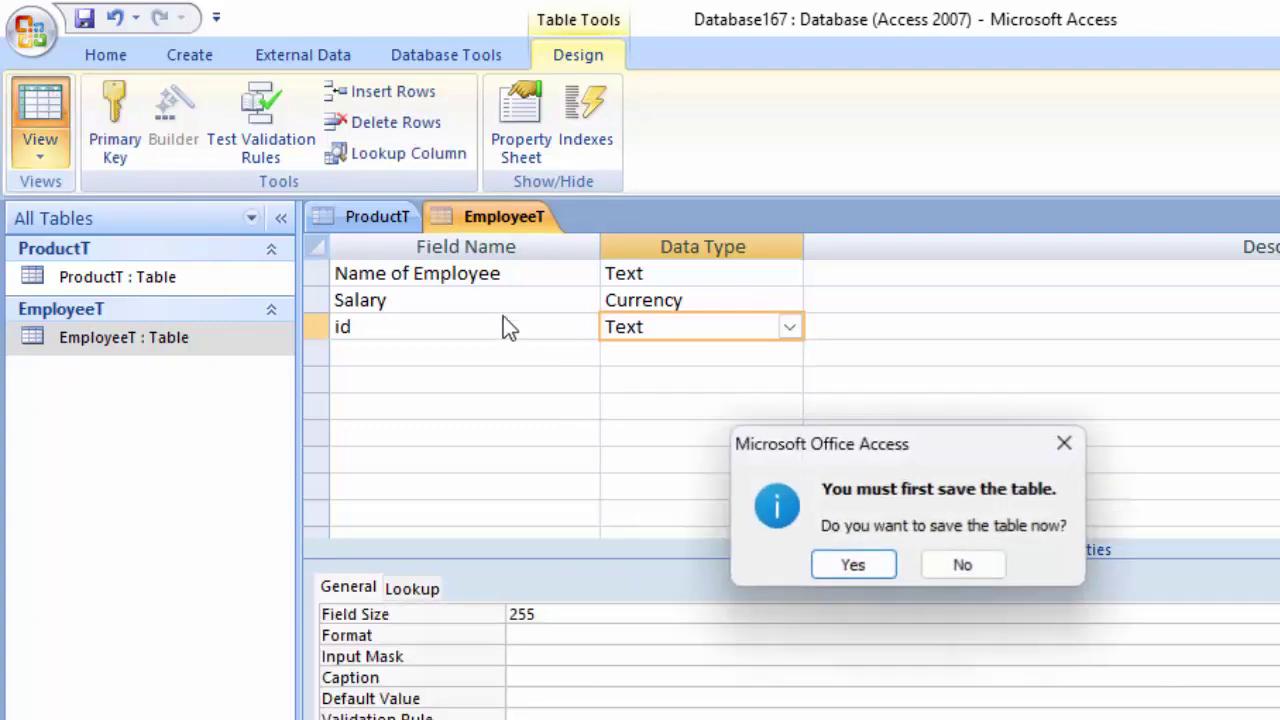
{"action": "left_click", "coordinate": [852, 566]}
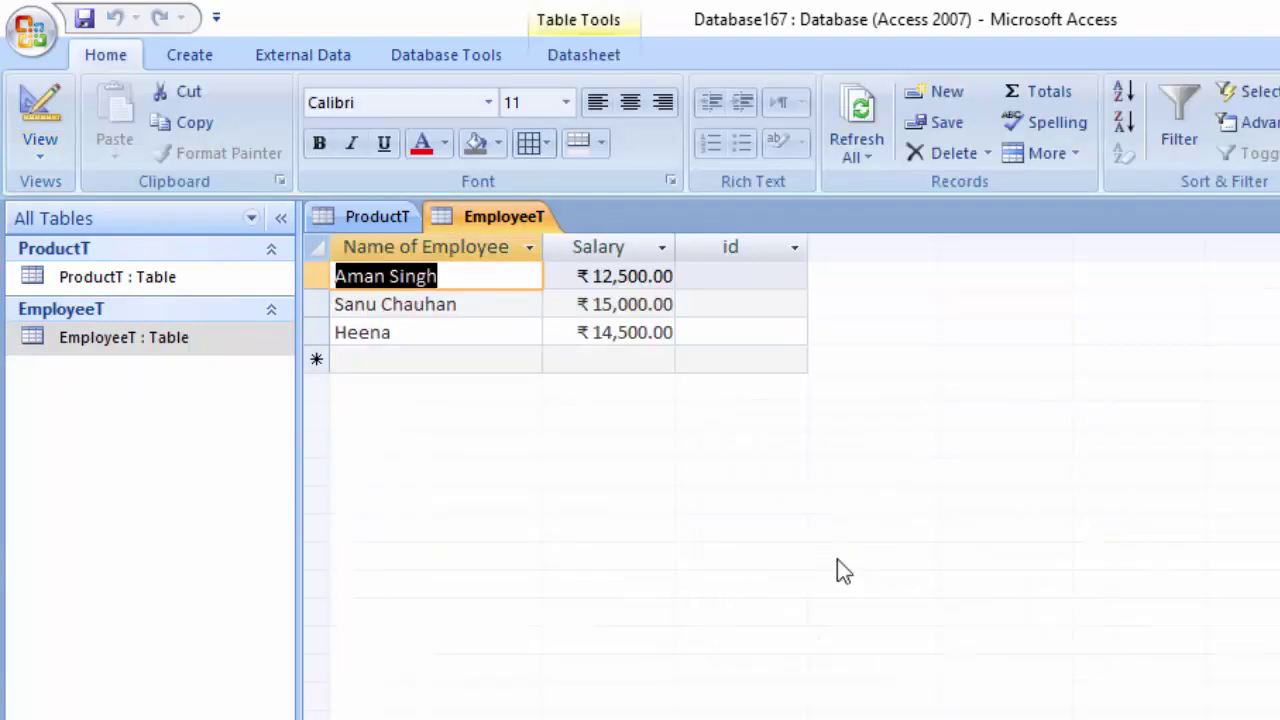
- Fill the empty EmployeeT id cells with 1, 2 and 3 in rows one to three
{"action": "left_click", "coordinate": [749, 275]}
{"action": "type", "text": "1"}
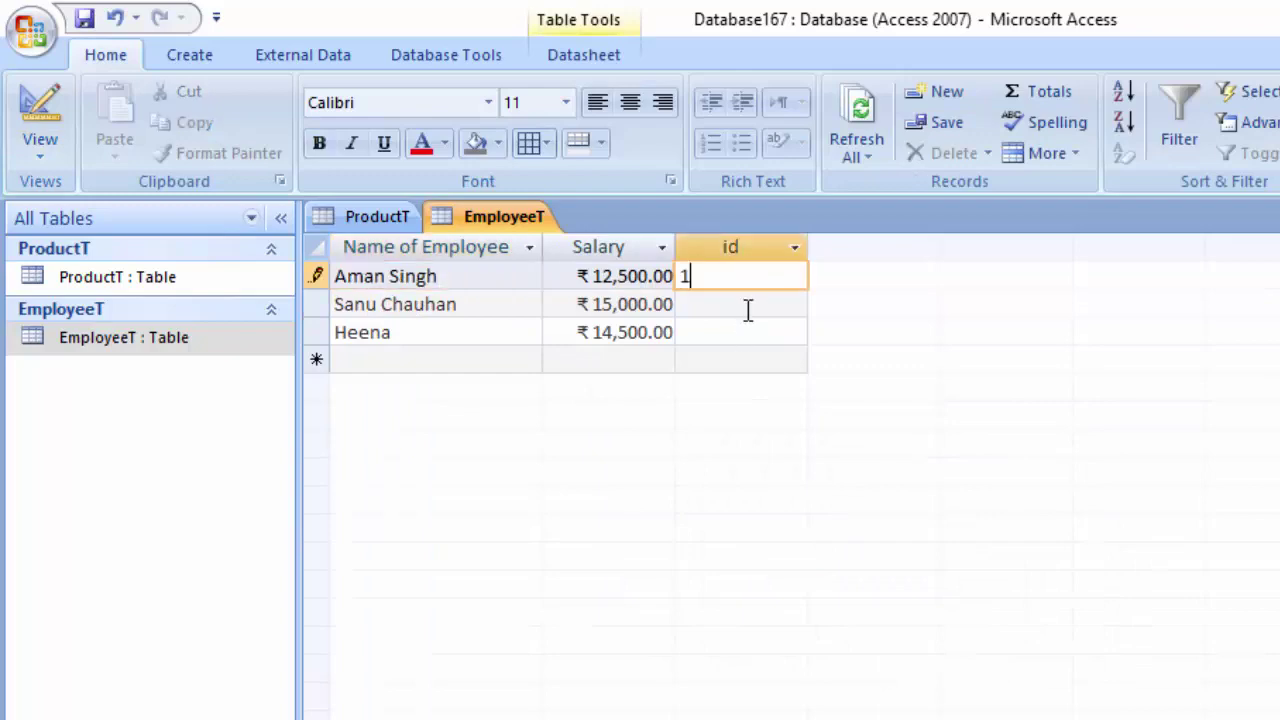
{"action": "left_click", "coordinate": [748, 310]}
{"action": "type", "text": "2"}
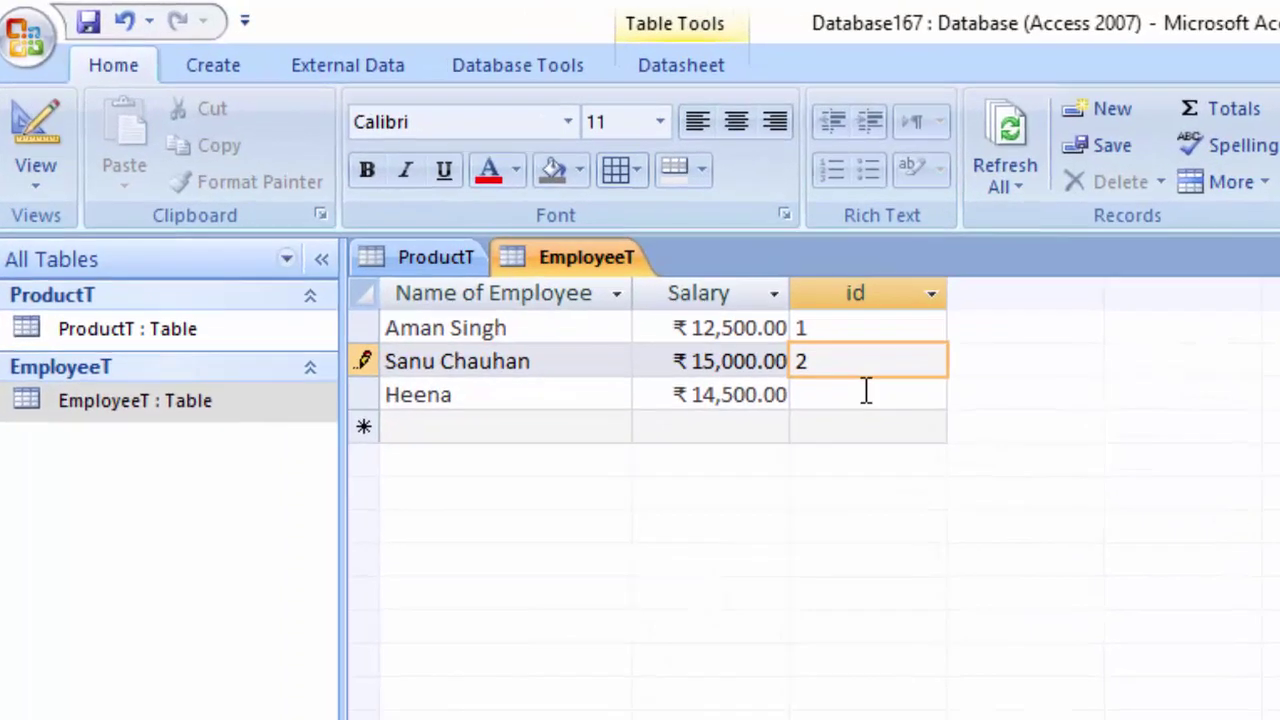
{"action": "left_click", "coordinate": [737, 332]}
{"action": "left_click", "coordinate": [930, 407]}
{"action": "type", "text": "3"}
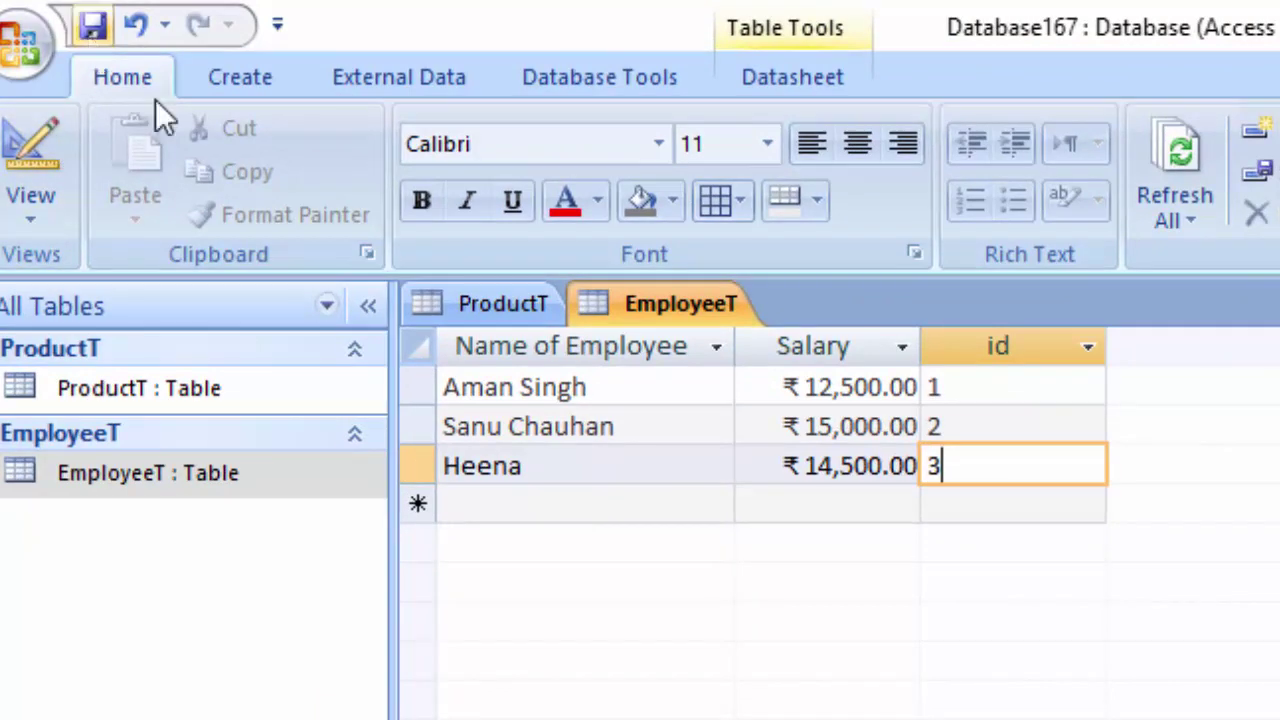
- Close both table datasheets and add EmployeeT and ProductT to the Relationships window
{"action": "right_click", "coordinate": [671, 302]}
{"action": "left_click", "coordinate": [760, 368]}
{"action": "right_click", "coordinate": [519, 296]}
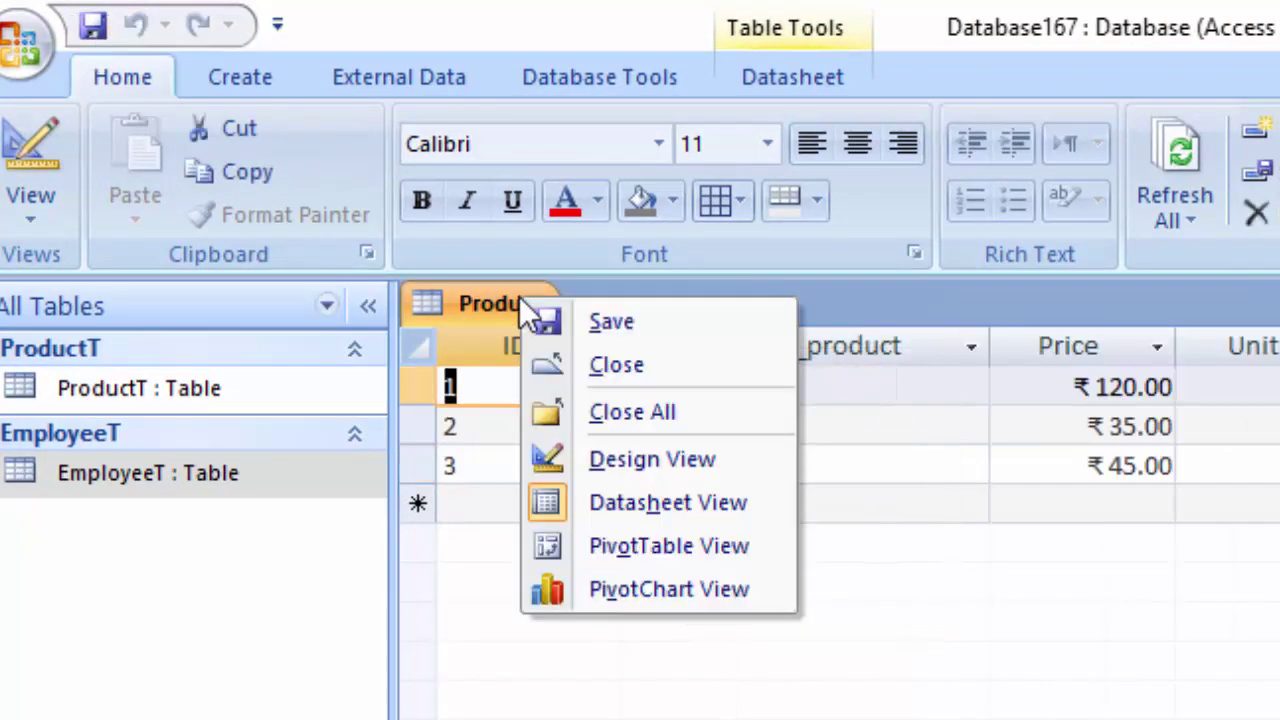
{"action": "left_click", "coordinate": [614, 360]}
{"action": "left_click", "coordinate": [586, 90]}
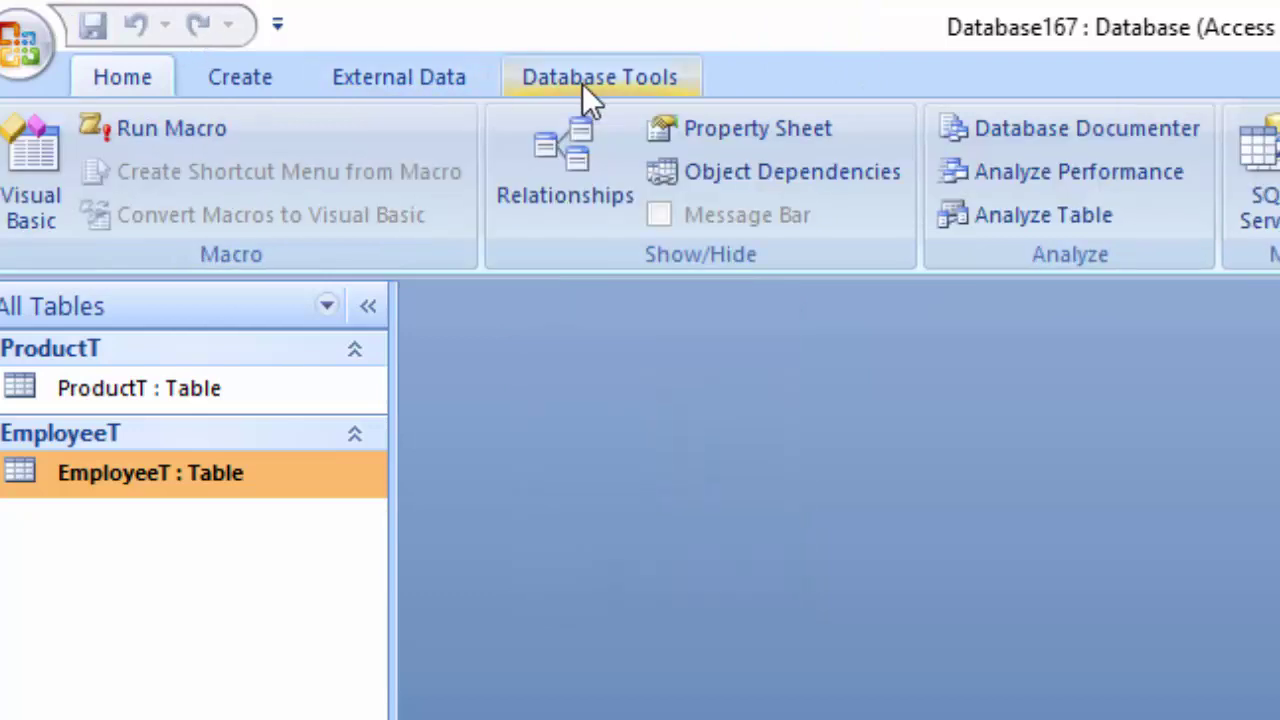
{"action": "left_click", "coordinate": [620, 155]}
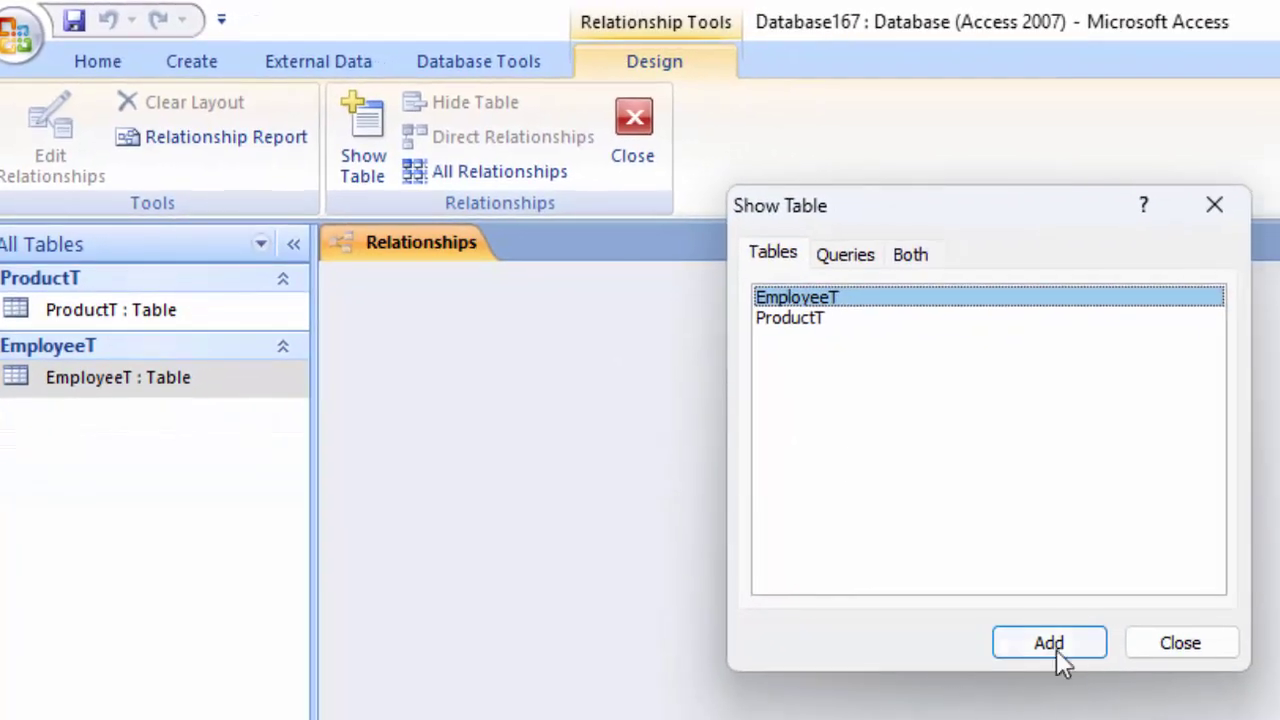
{"action": "left_click", "coordinate": [1076, 660]}
{"action": "left_click", "coordinate": [815, 327]}
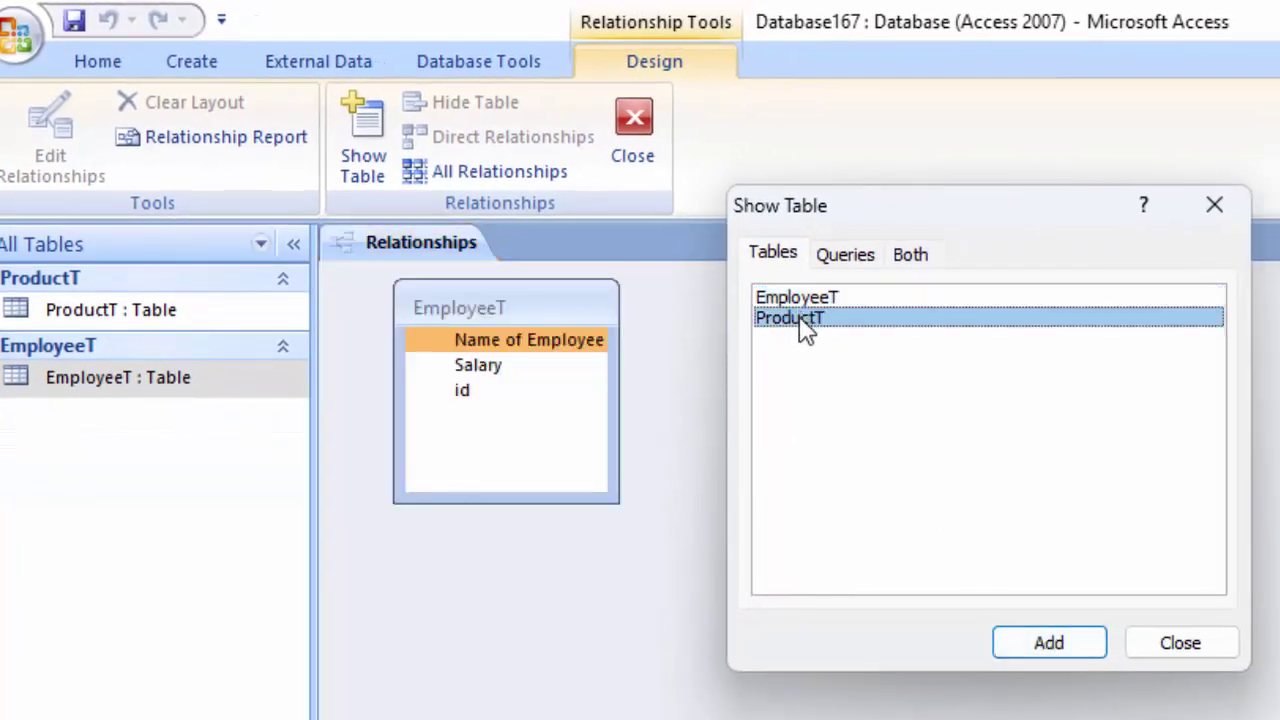
{"action": "left_click", "coordinate": [1097, 648]}
{"action": "left_click", "coordinate": [1150, 645]}
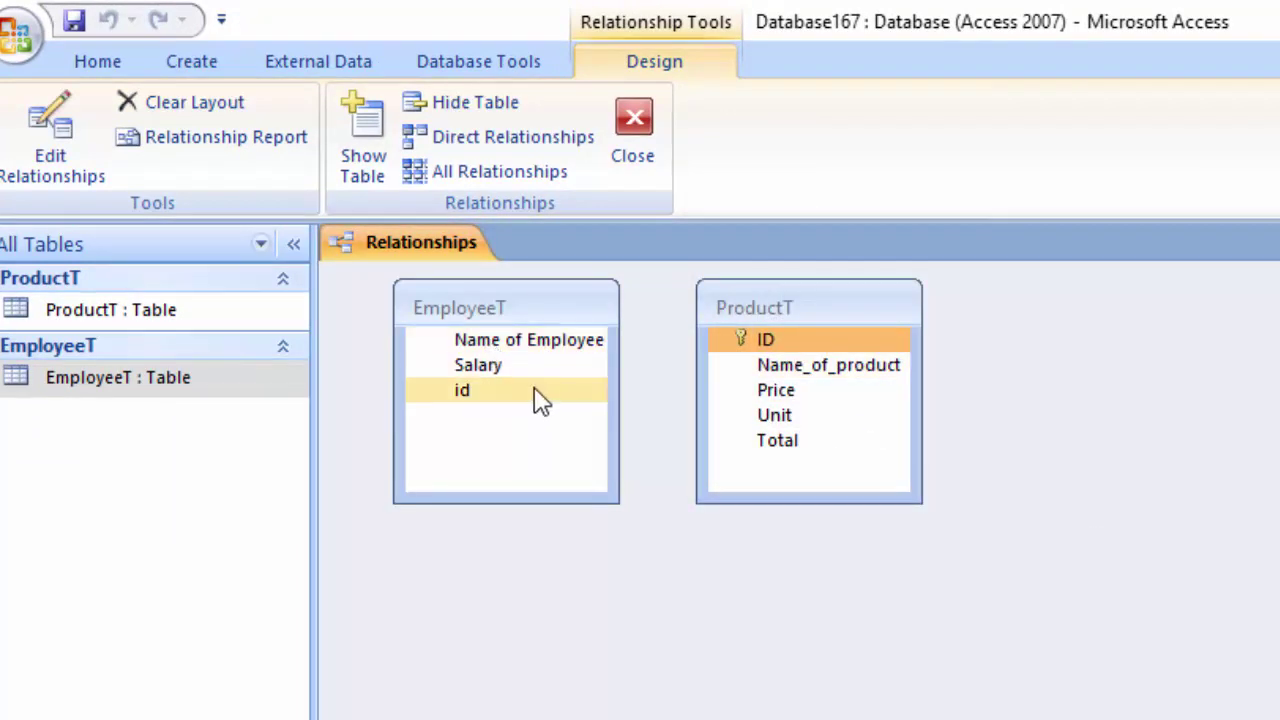
- Link EmployeeT id to ProductT ID with referential integrity and cascading updates and deletes
{"action": "left_click_drag", "start_coordinate": [540, 400], "coordinate": [769, 340]}
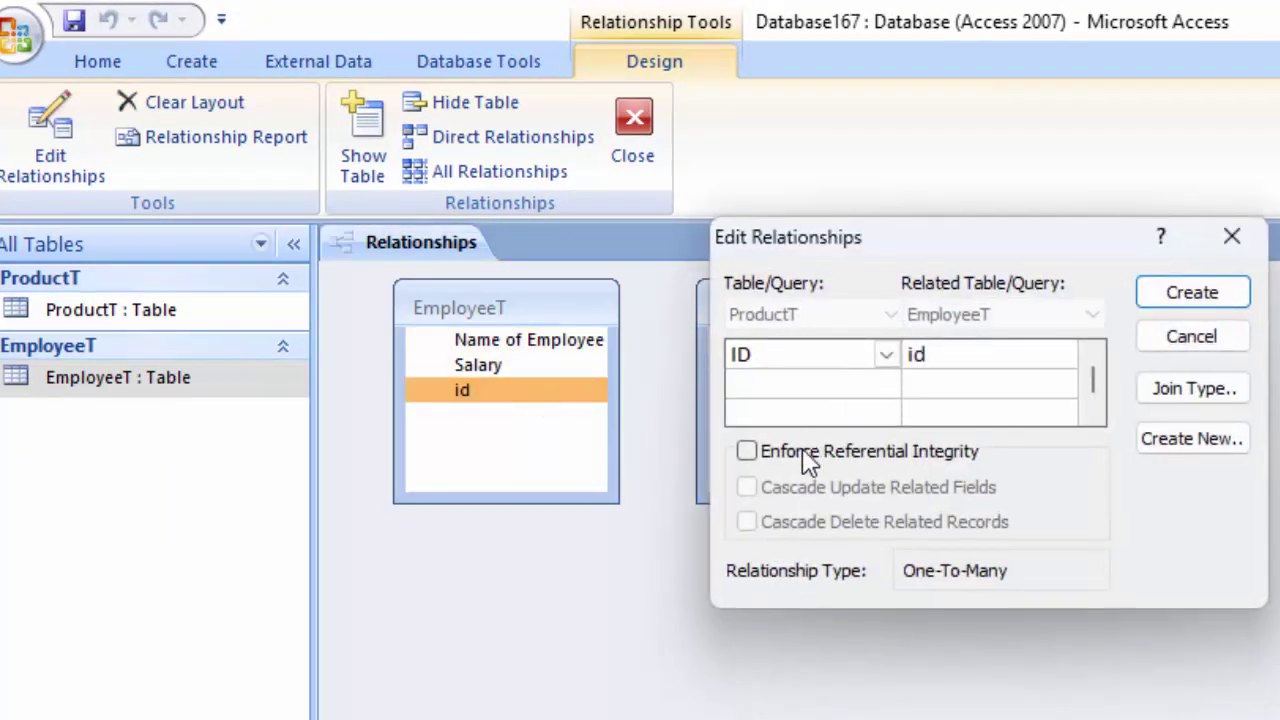
{"action": "left_click", "coordinate": [813, 452]}
{"action": "left_click", "coordinate": [818, 488]}
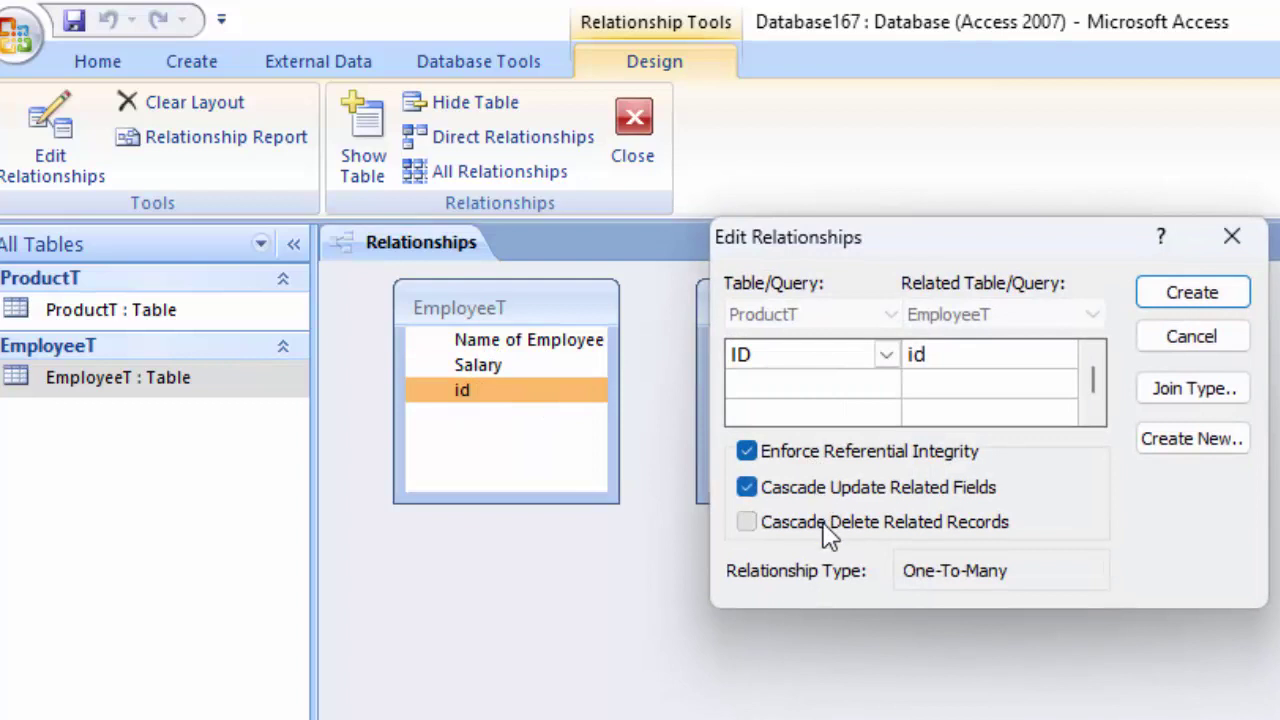
{"action": "left_click", "coordinate": [822, 522]}
{"action": "left_click", "coordinate": [1190, 292]}
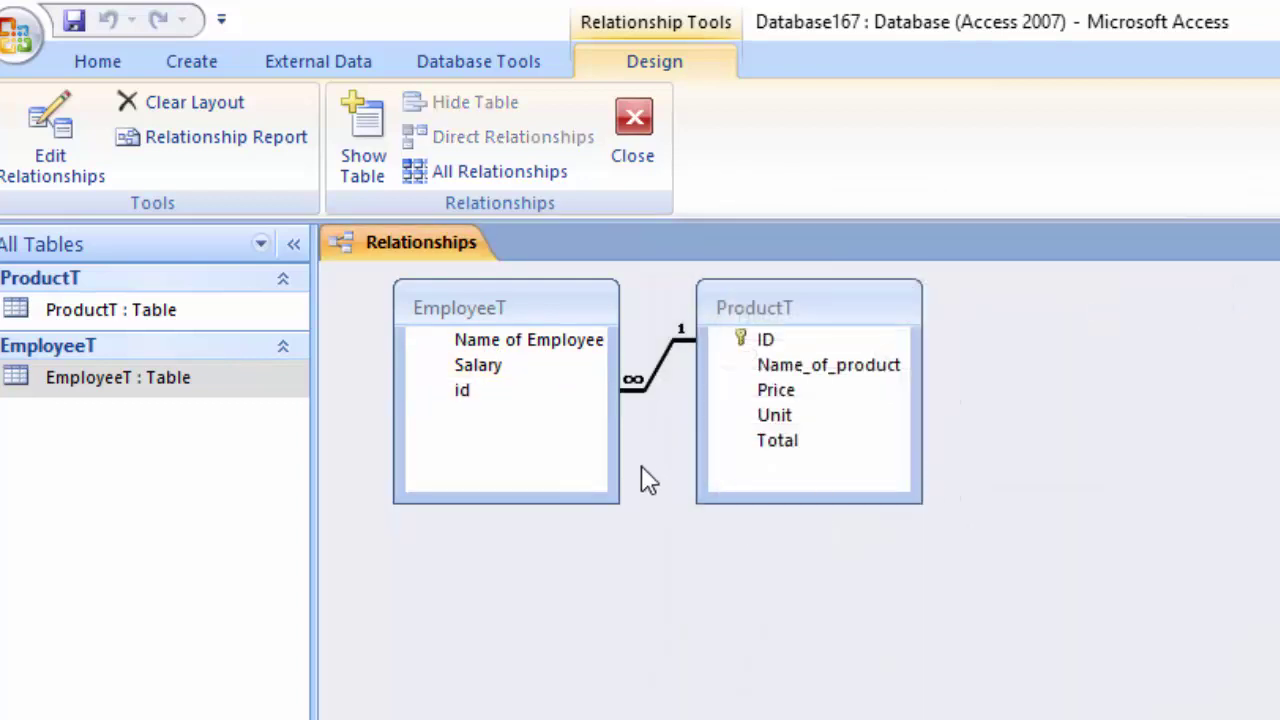
- Open ProductT, expand and collapse product 1's related EmployeeT record, then select its Total cell
{"action": "left_click", "coordinate": [102, 314]}
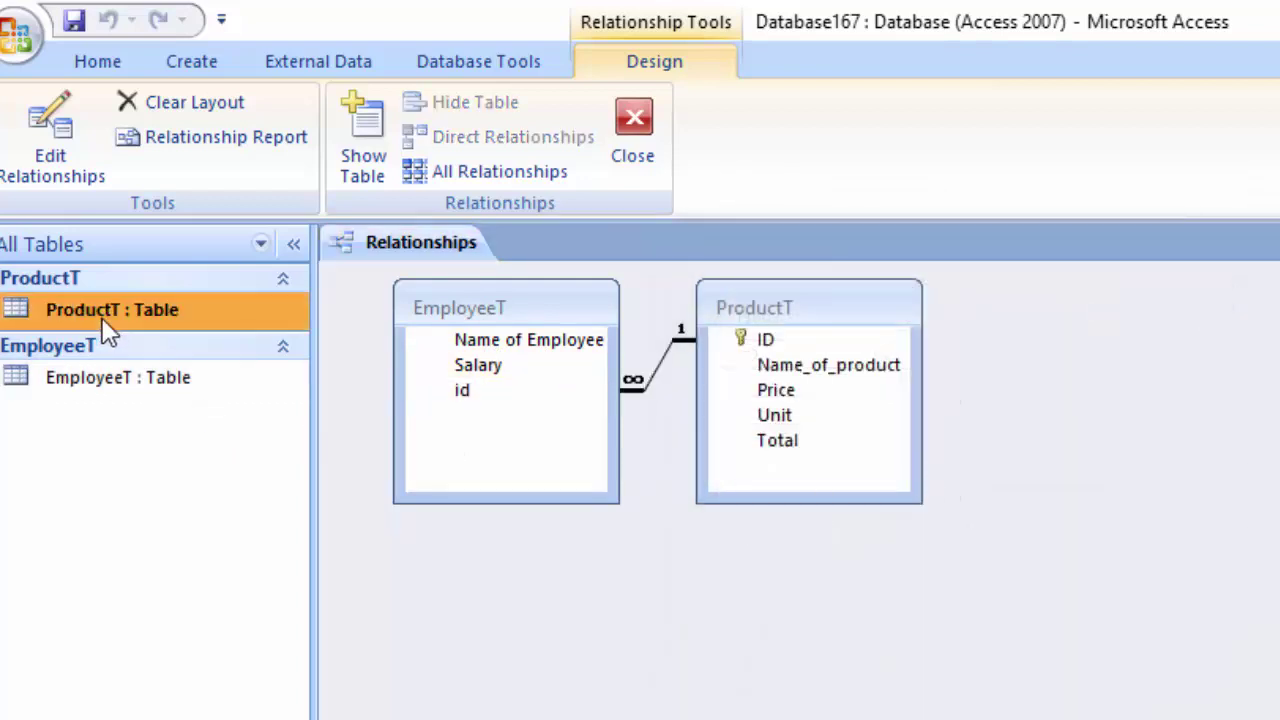
{"action": "double_click", "coordinate": [103, 322]}
{"action": "left_click", "coordinate": [361, 310]}
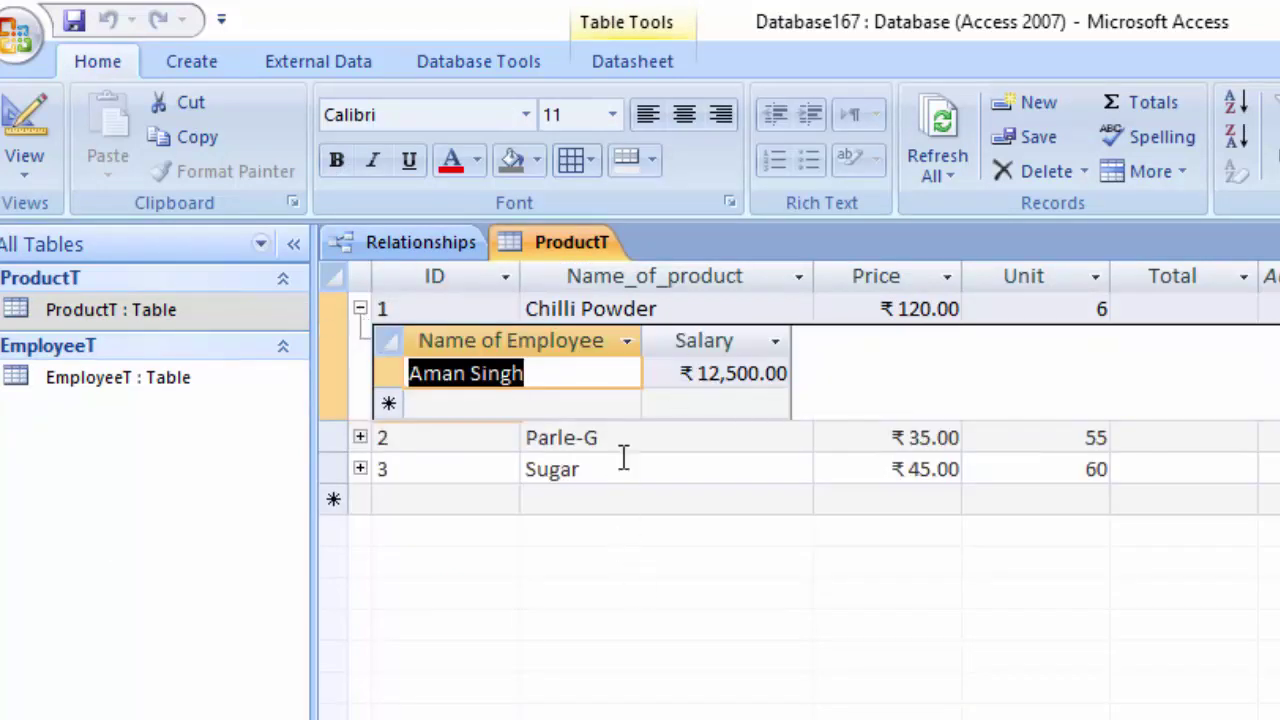
{"action": "left_click", "coordinate": [361, 310]}
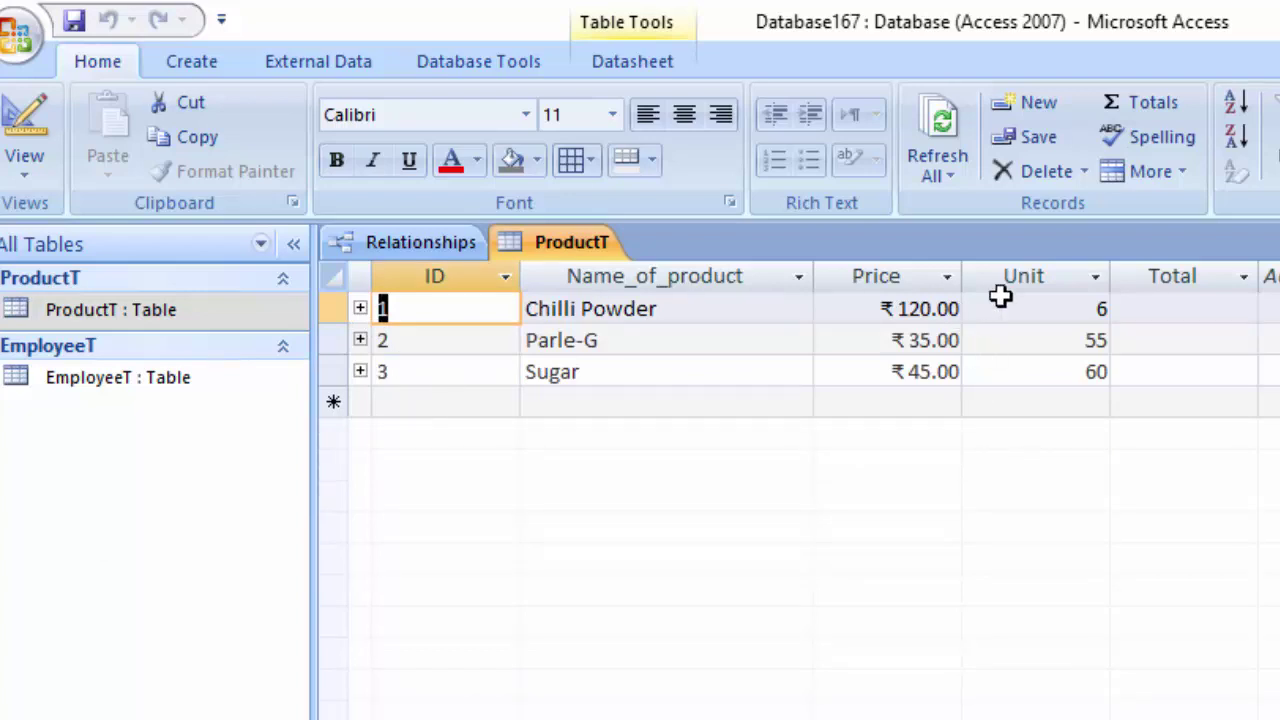
{"action": "left_click", "coordinate": [1197, 308]}
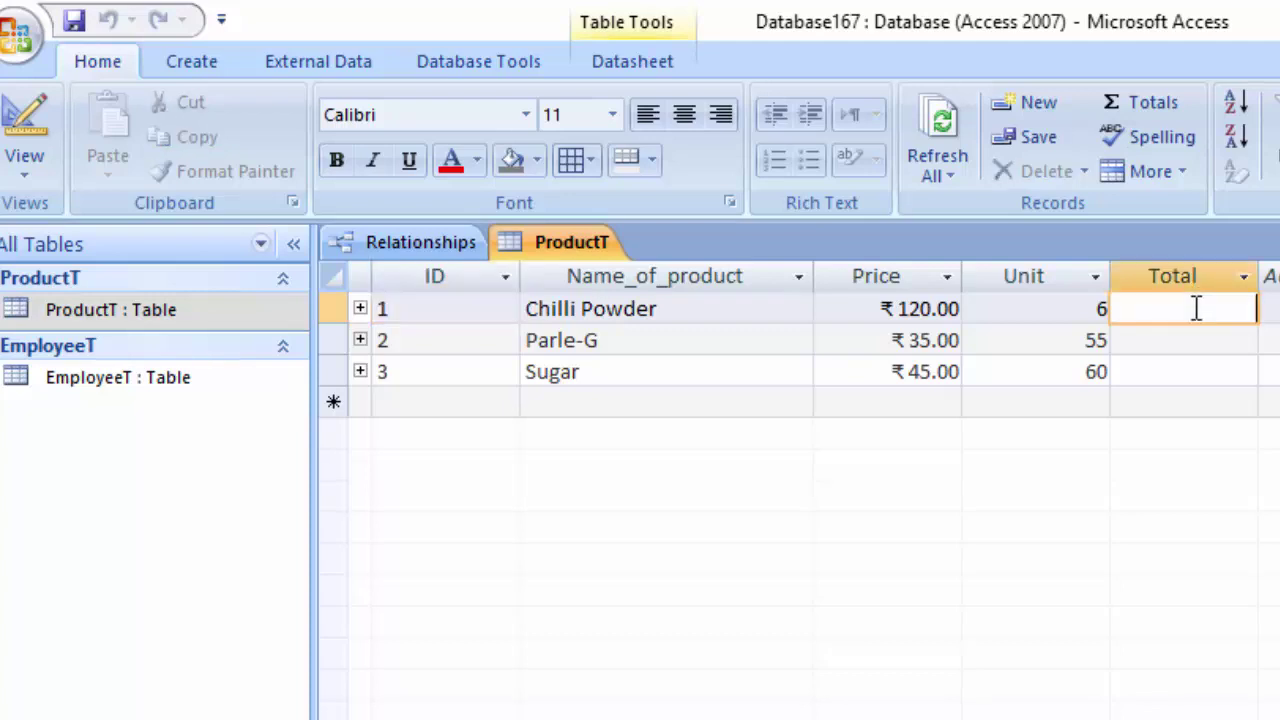
- Start a new design-view query with the ProductT and EmployeeT tables
{"action": "left_click", "coordinate": [205, 61]}
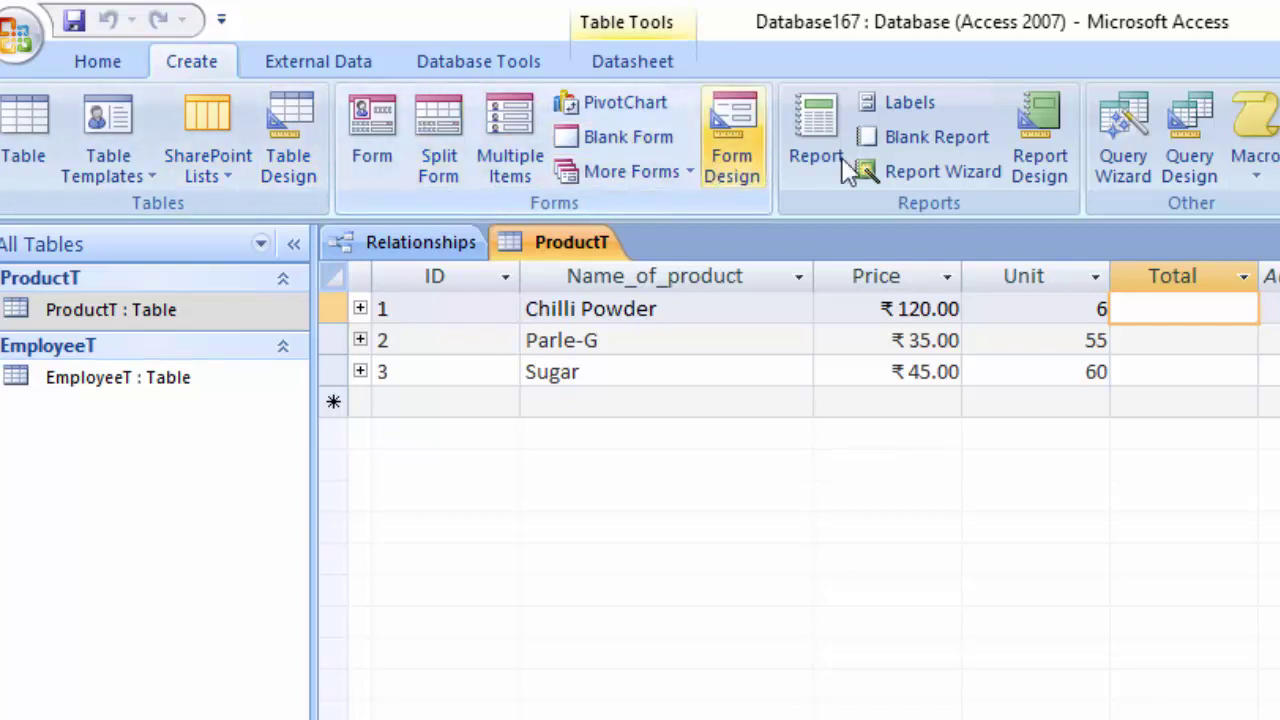
{"action": "left_click", "coordinate": [1185, 140]}
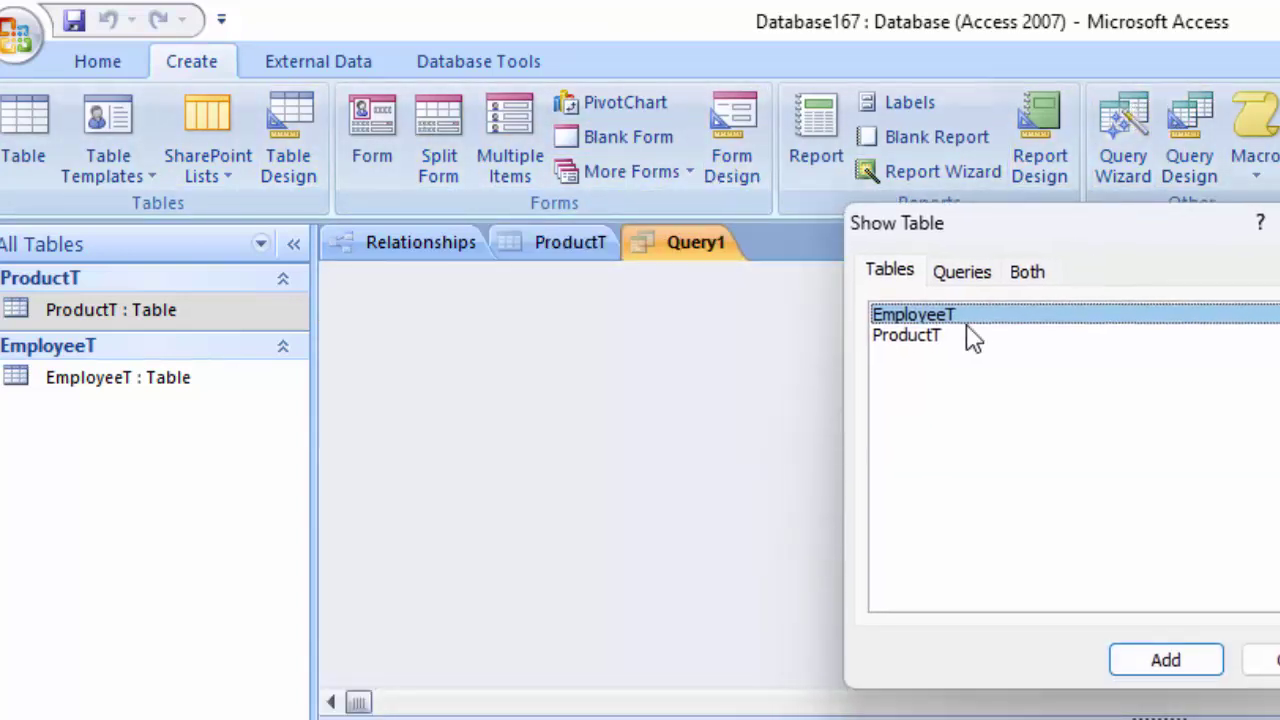
{"action": "left_click", "coordinate": [932, 337]}
{"action": "left_click", "coordinate": [1167, 660]}
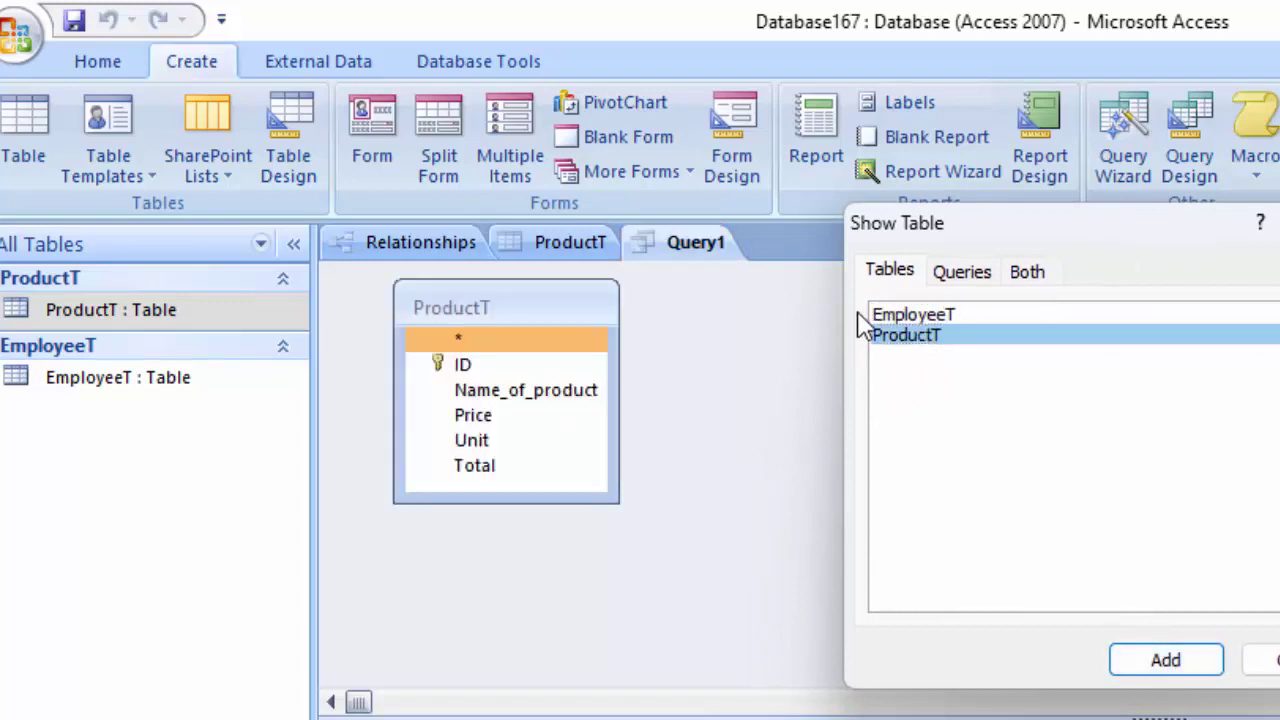
{"action": "left_click", "coordinate": [888, 318]}
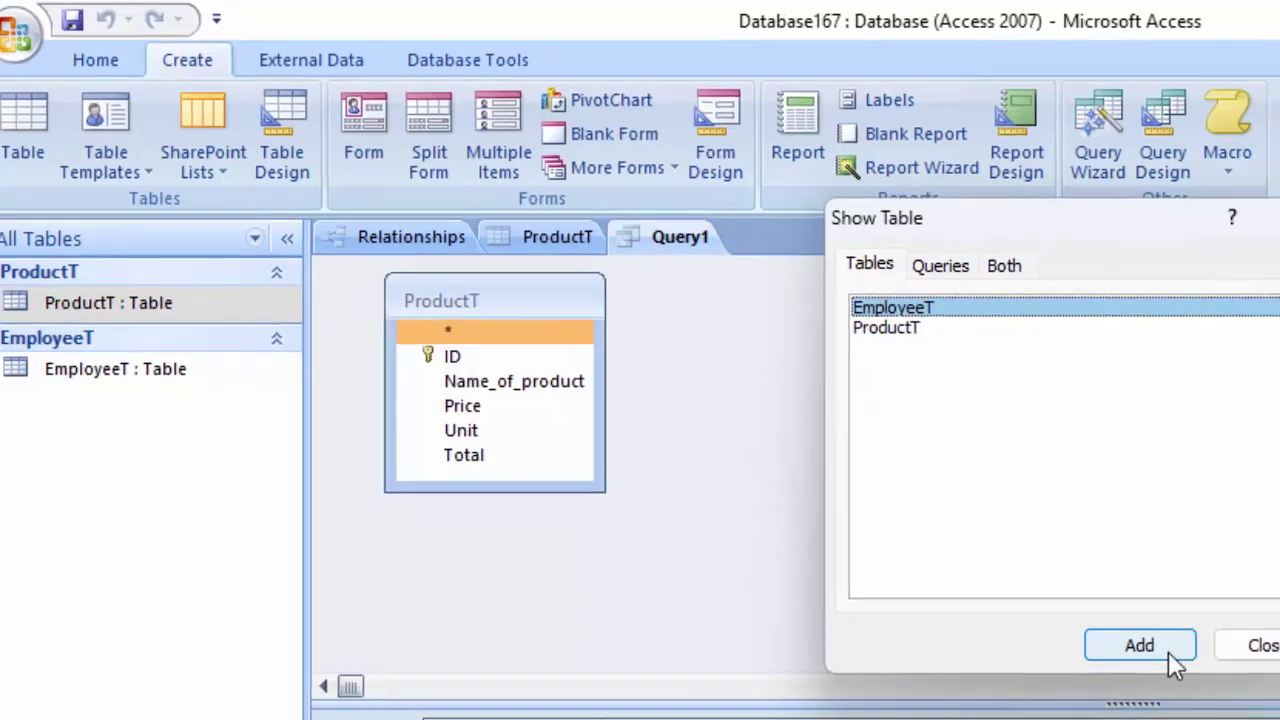
{"action": "left_click", "coordinate": [1165, 655]}
{"action": "left_click", "coordinate": [1095, 546]}
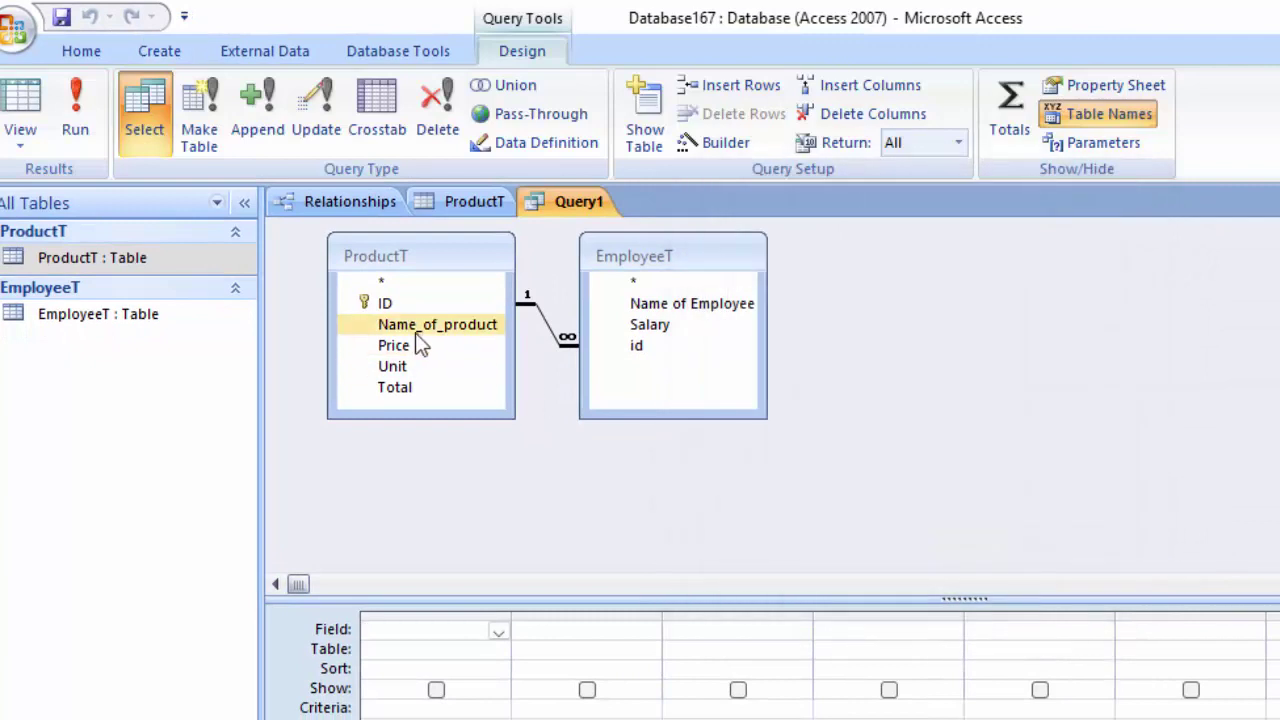
- Add ID, Name_of_product, Price, Unit, Total and Salary, and begin rewriting Total as Total:[Price]*[Unit]
{"action": "double_click", "coordinate": [400, 300]}
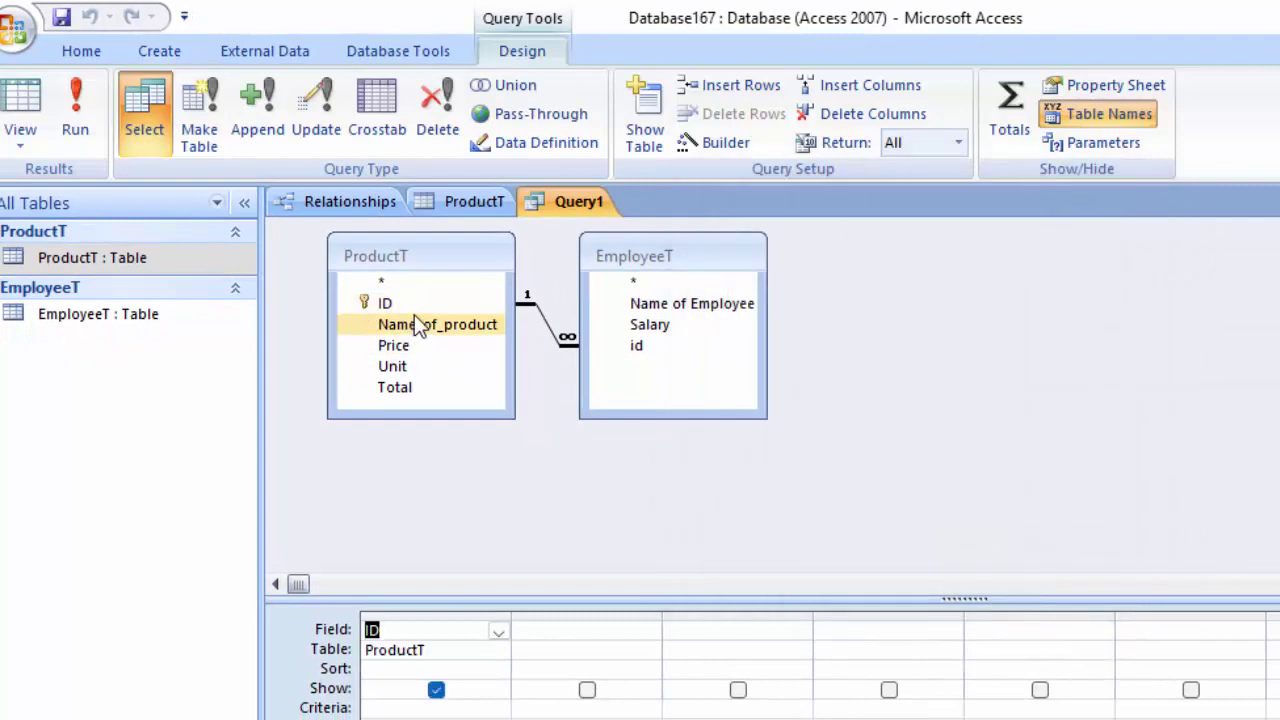
{"action": "double_click", "coordinate": [414, 326]}
{"action": "left_click", "coordinate": [414, 348]}
{"action": "double_click", "coordinate": [414, 350]}
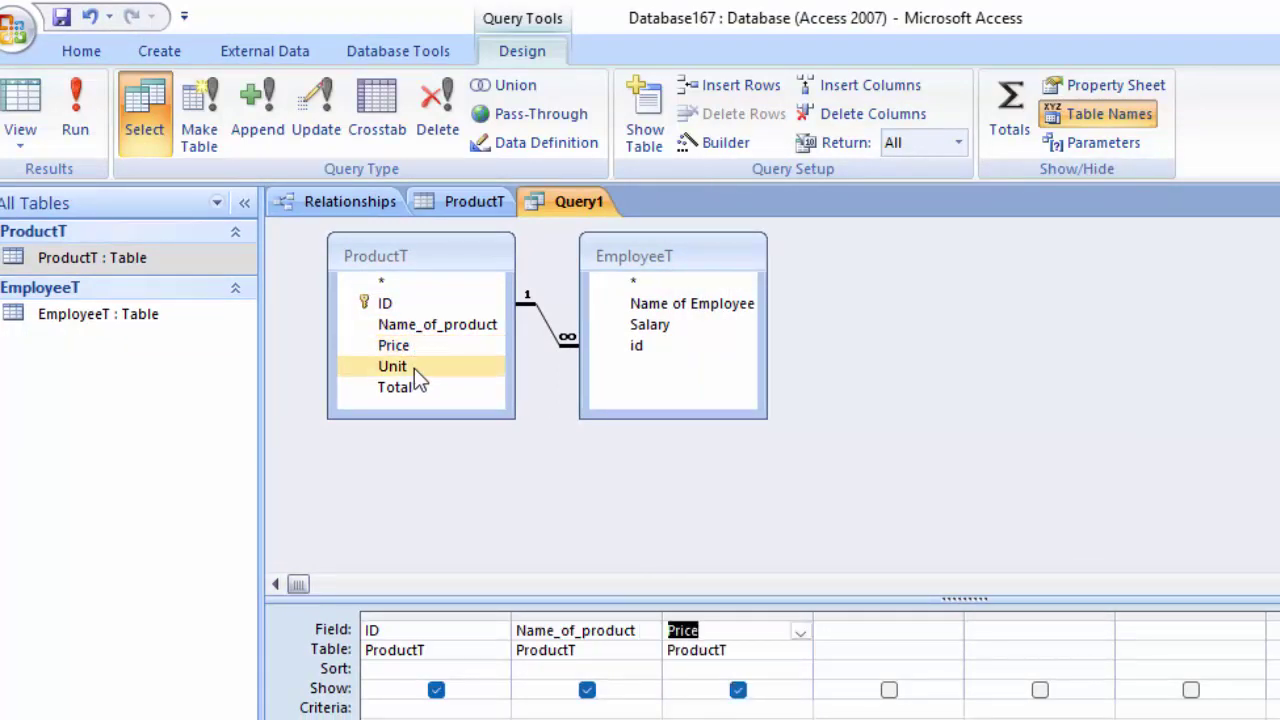
{"action": "double_click", "coordinate": [414, 368]}
{"action": "double_click", "coordinate": [414, 389]}
{"action": "left_click", "coordinate": [700, 305]}
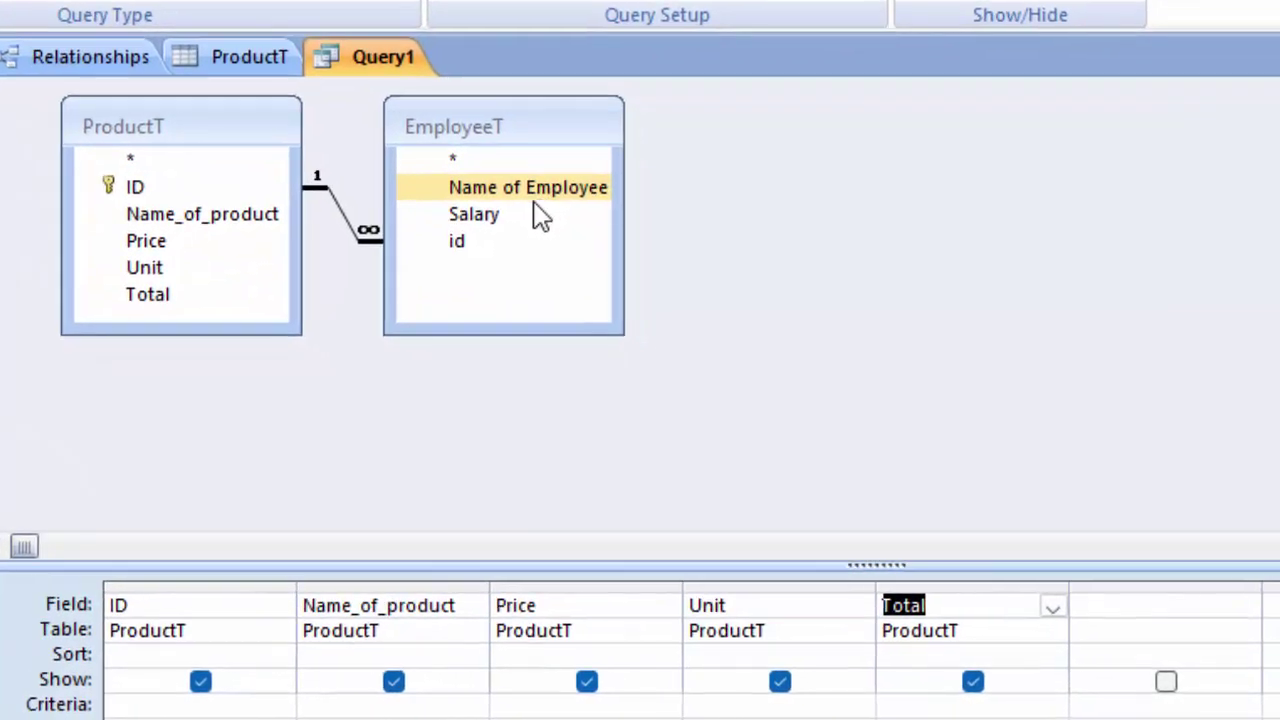
{"action": "left_click", "coordinate": [666, 330]}
{"action": "double_click", "coordinate": [496, 226]}
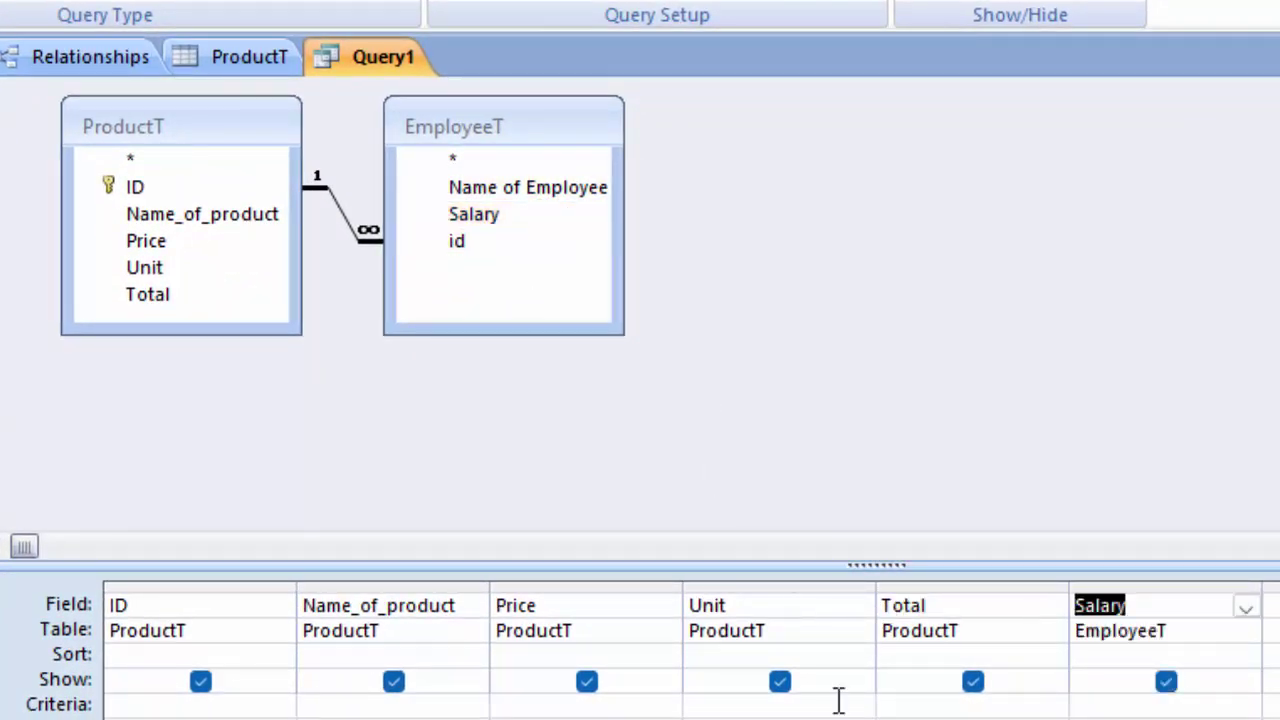
{"action": "left_click", "coordinate": [983, 607]}
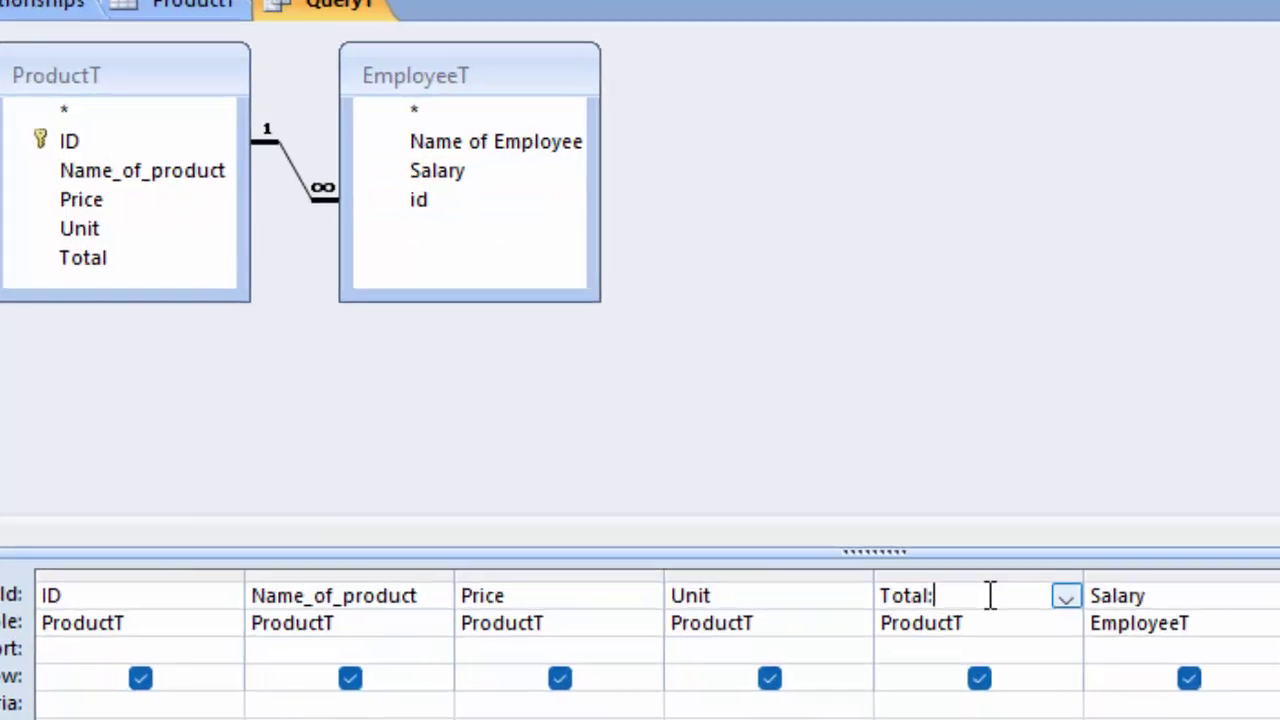
{"action": "type", "text": ":[Price"}
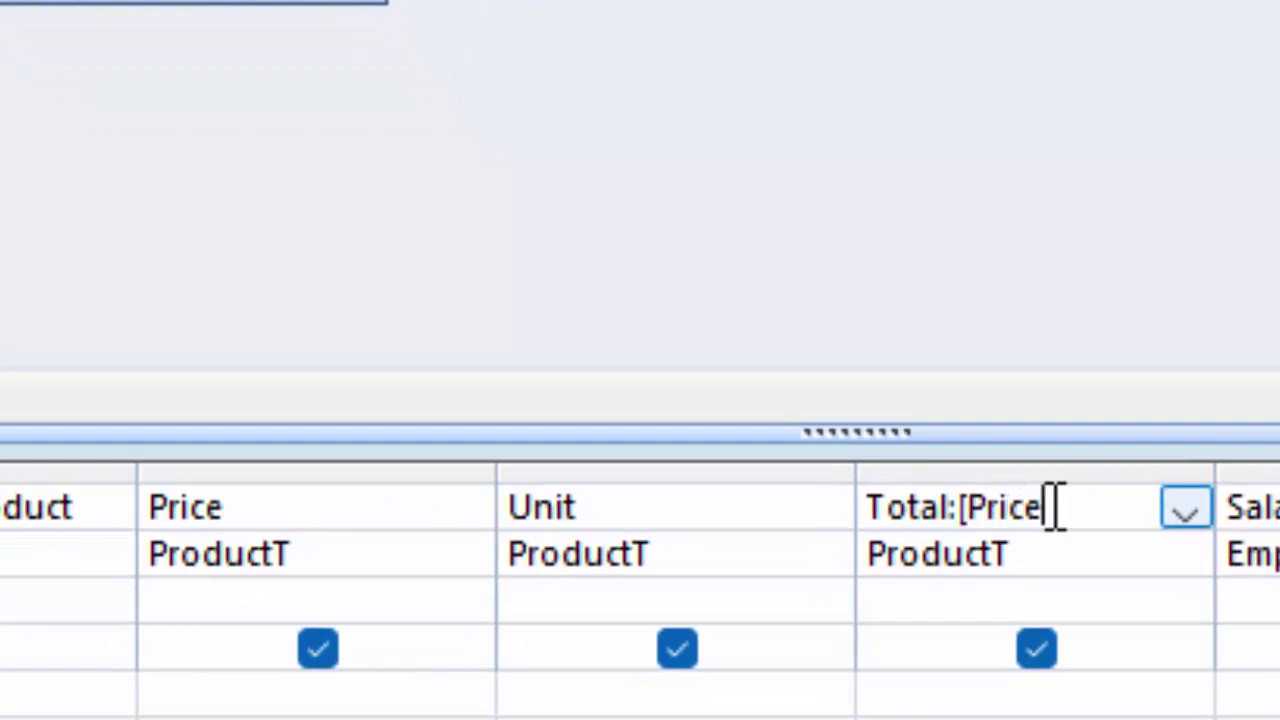
{"action": "type", "text": "]*["}
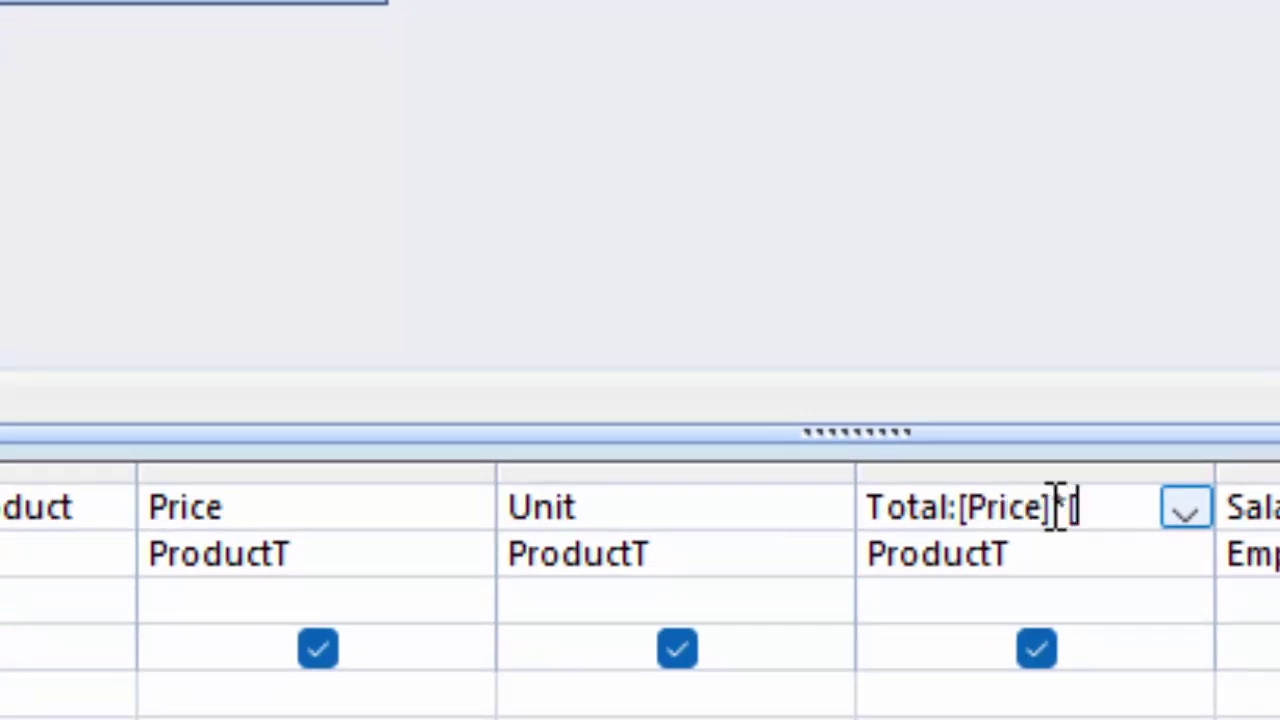
{"action": "type", "text": "Unit"}
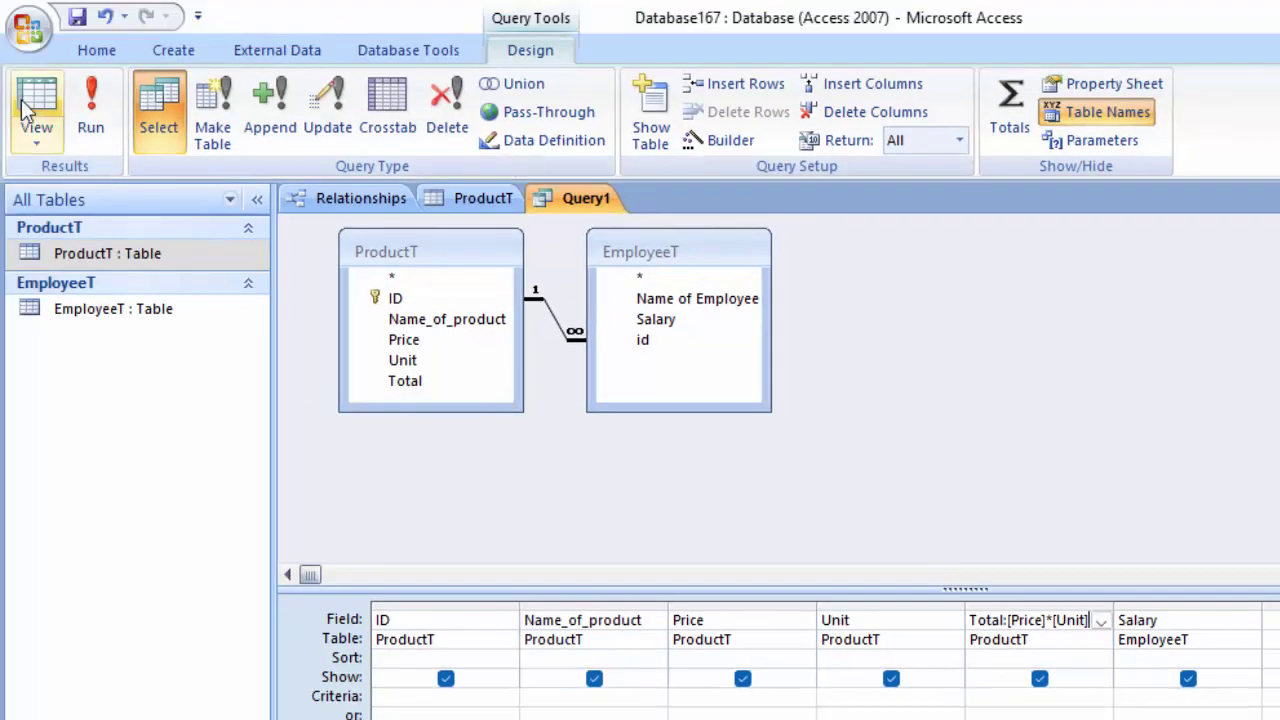
- Run Query1 to get Totals 720, 1925 and 2700, then save it as ProQ
{"action": "left_click", "coordinate": [88, 105]}
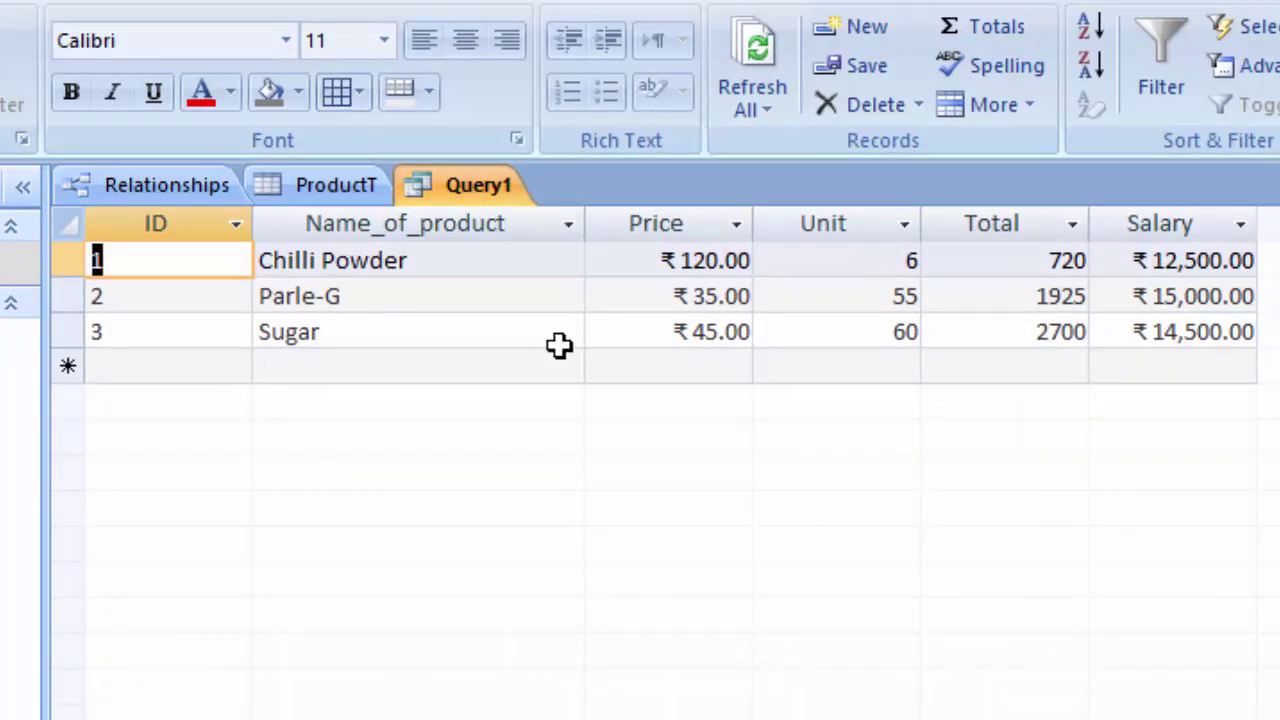
{"action": "right_click", "coordinate": [466, 192]}
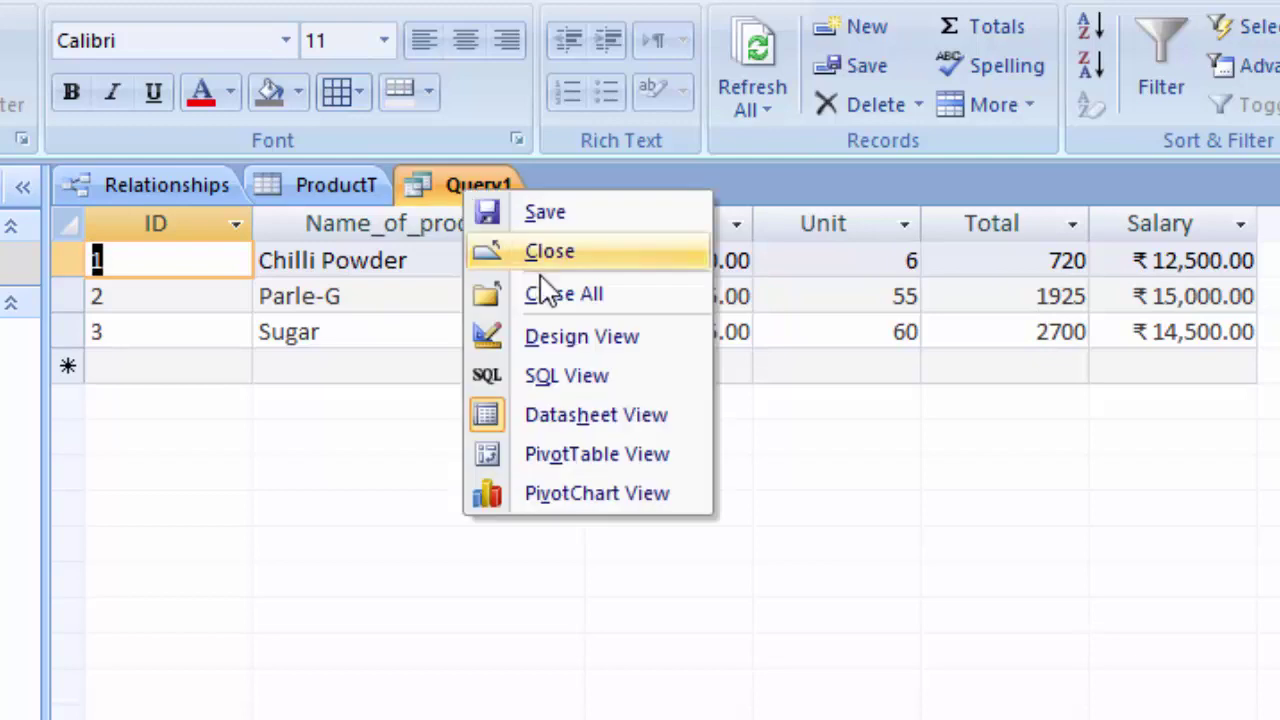
{"action": "left_click", "coordinate": [566, 214]}
{"action": "key", "text": "BackSpace"}
{"action": "type", "text": "Pro"}
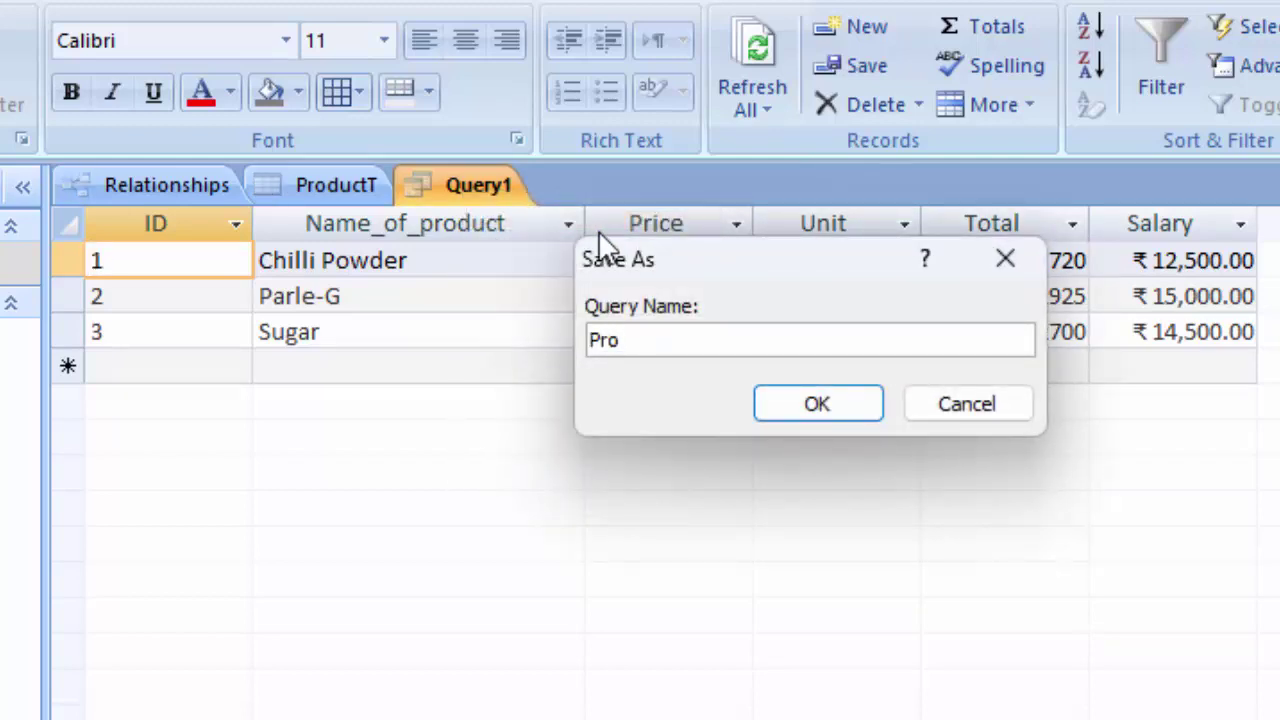
{"action": "type", "text": "Q"}
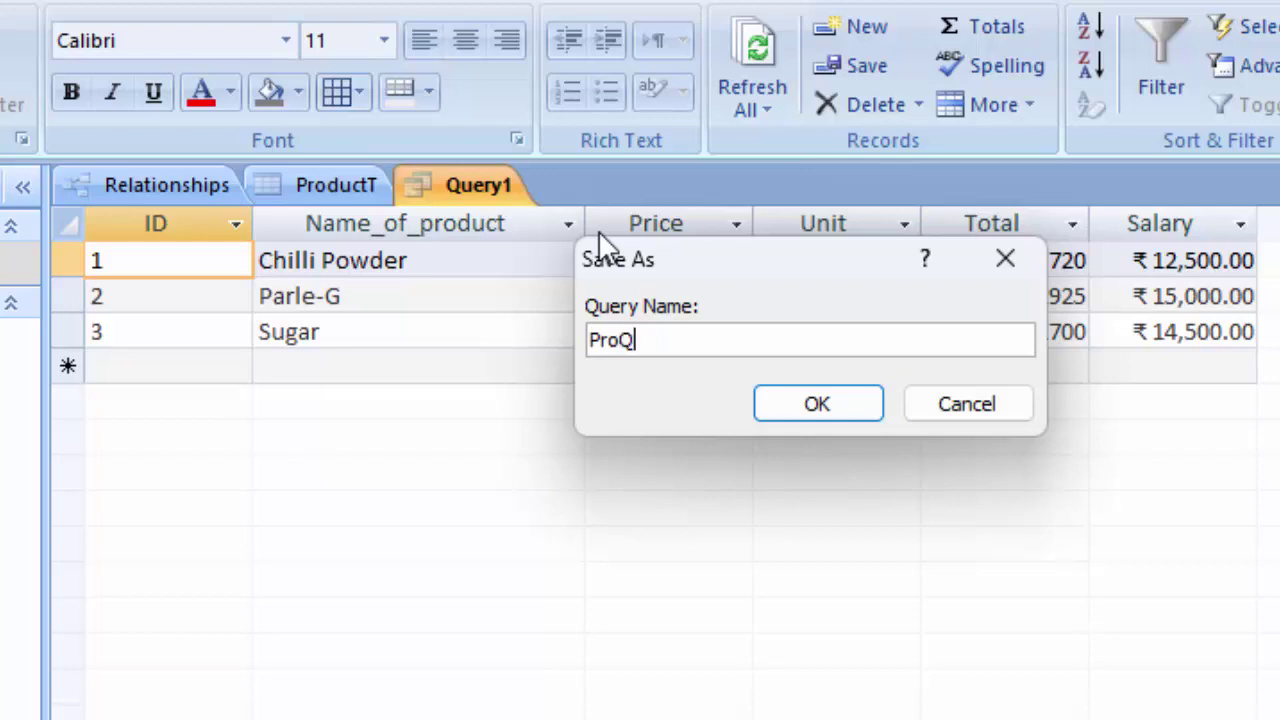